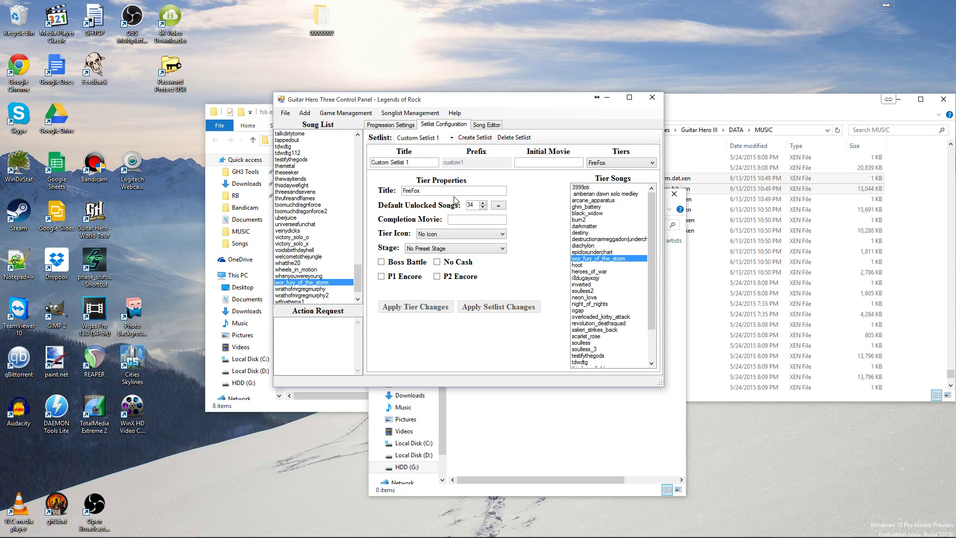
Export the song chart of wor_fury_of_the_storm to the Songs folder as fots.chart, using the GH3CP dB Based Chart File type.
click(302, 282)
click(285, 113)
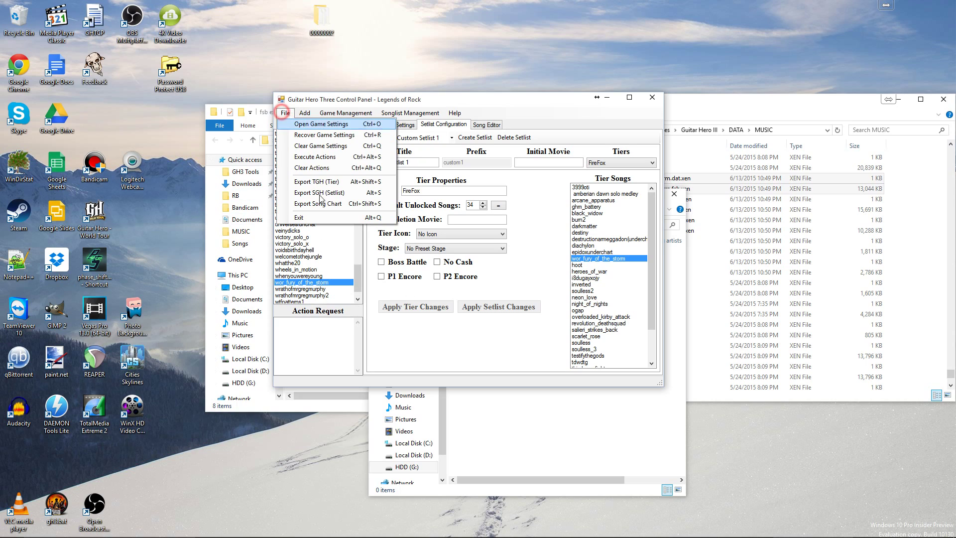
click(322, 204)
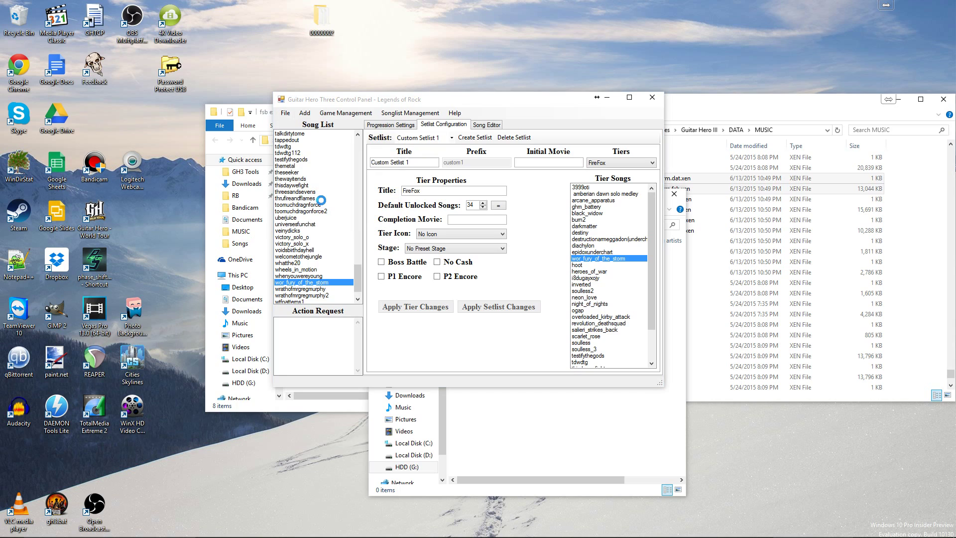
click(356, 338)
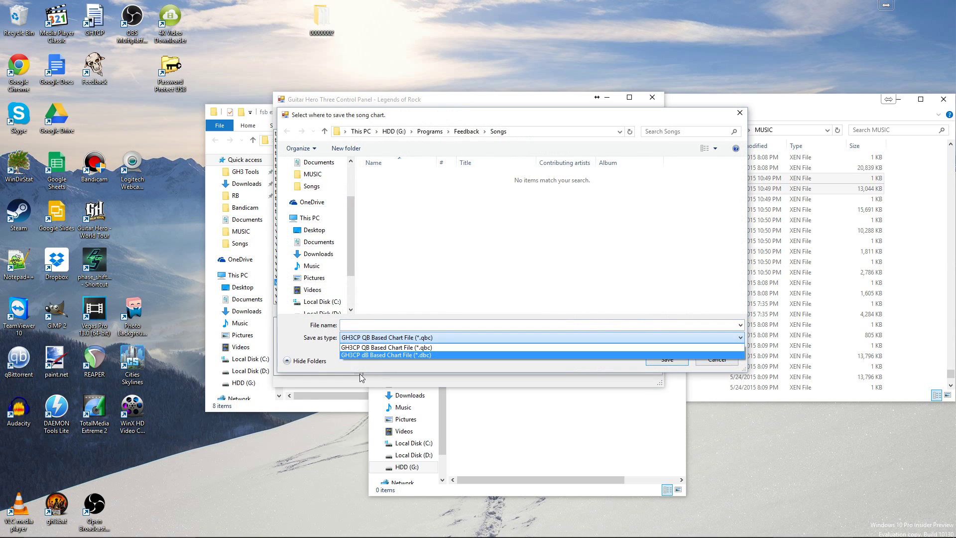
click(345, 356)
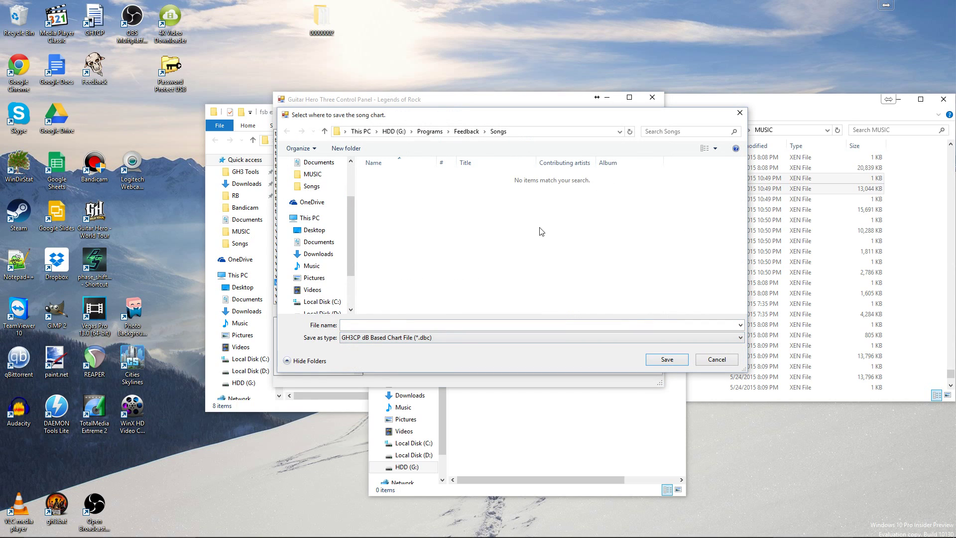
click(361, 332)
click(361, 331)
click(359, 326)
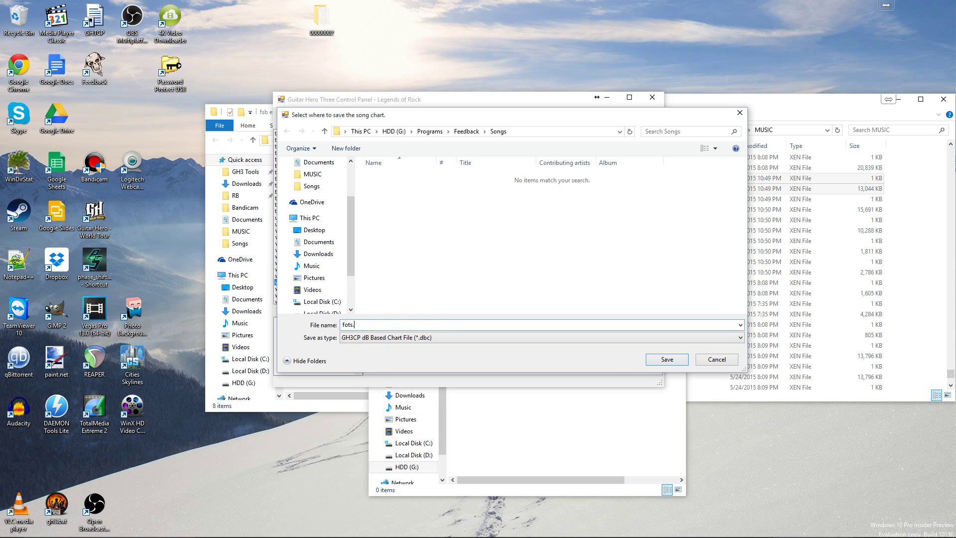
text(fots.chart)
key(Return)
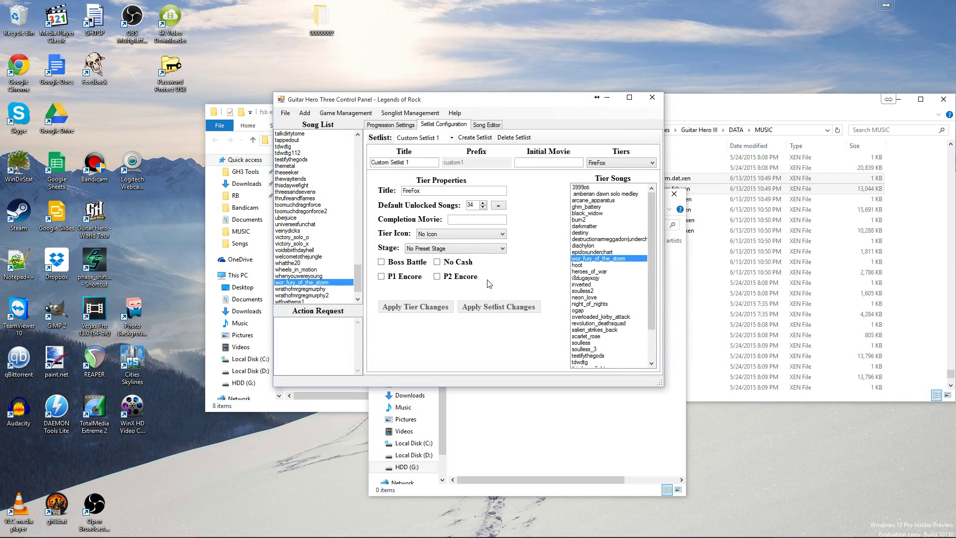
Open the exported fots.chart from the Feedback Songs folder in Notepad++.
click(502, 248)
click(563, 412)
click(538, 308)
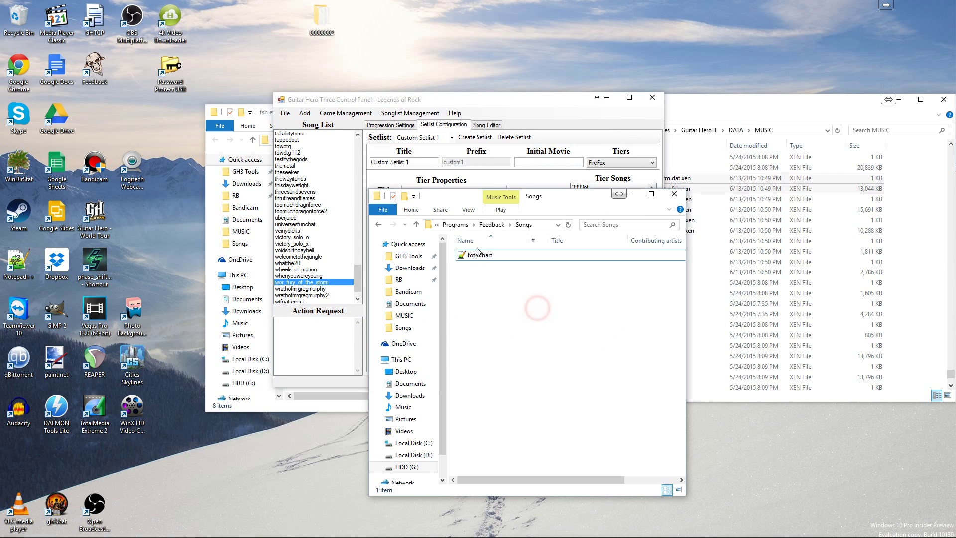
click(481, 255)
double_click(481, 255)
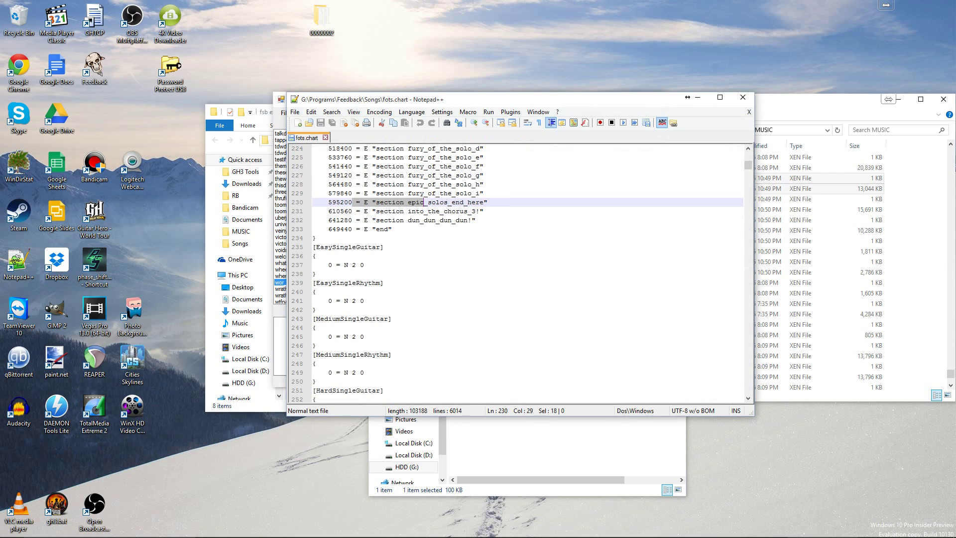
Set the Name value in the chart's [Song] section to "Fury of the Storm".
drag(748, 165, 748, 156)
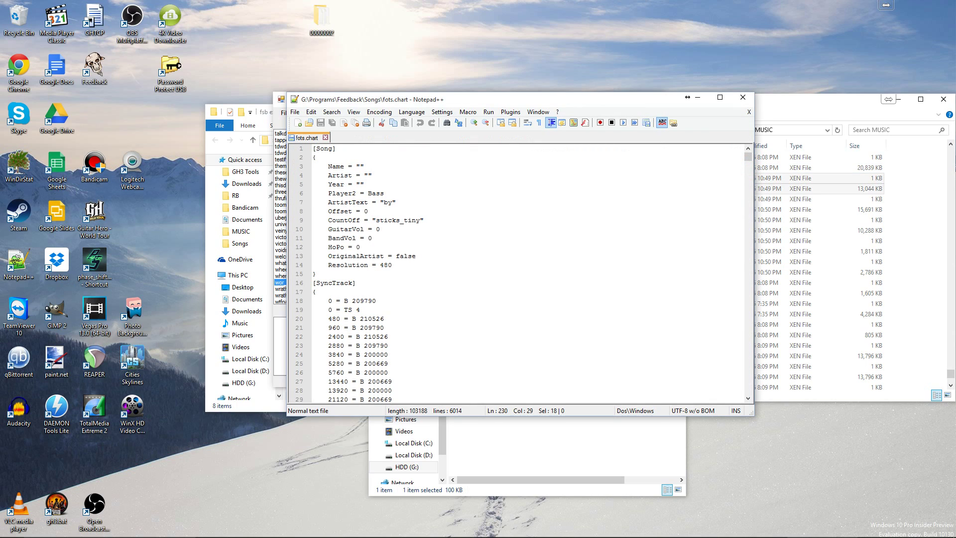
click(358, 158)
click(359, 166)
text(Fury fo)
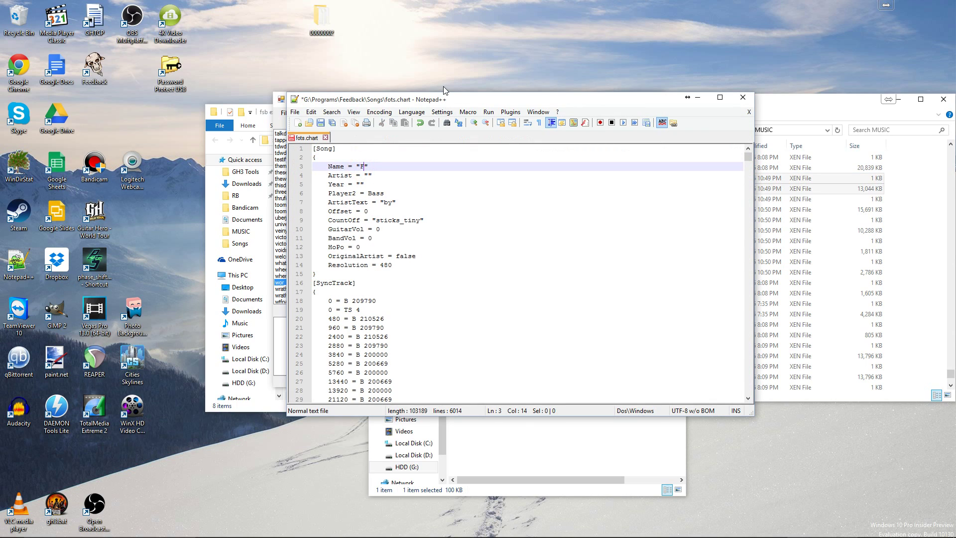
key(BackSpace)
key(BackSpace)
text(of the Storm)
Set the Artist value in the chart's [Song] section to "Dragonforce".
key(Down)
key(Down)
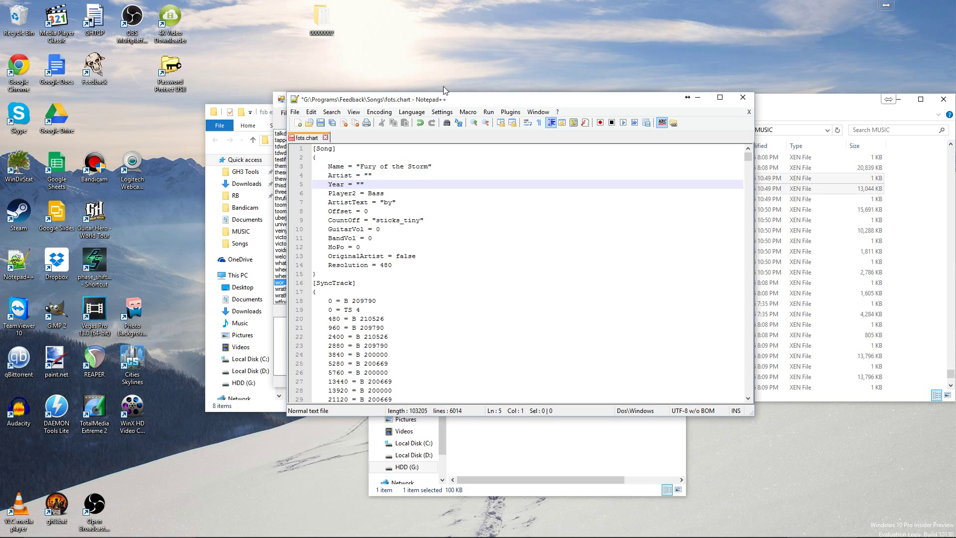
key(Up)
key(Left)
text(S)
key(BackSpace)
text(Draon)
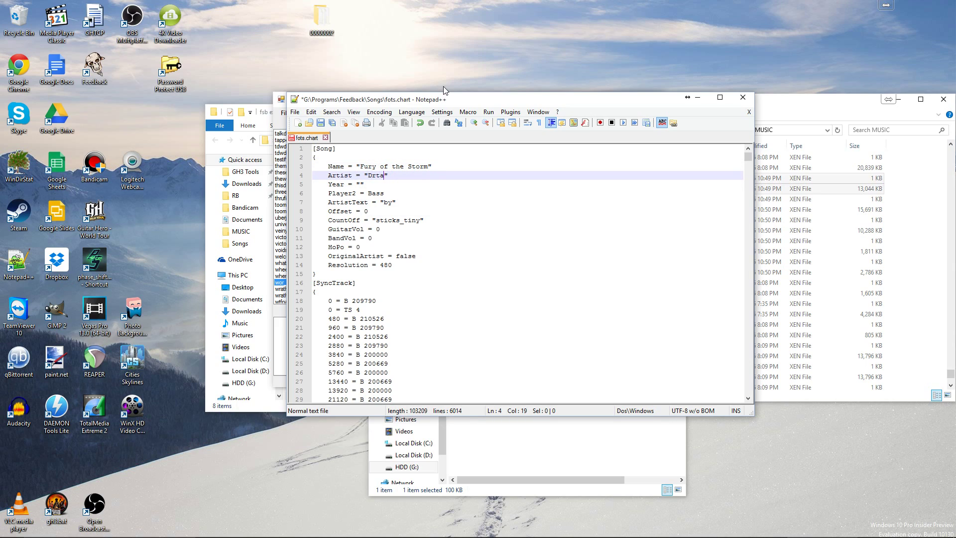
key(BackSpace)
key(BackSpace)
text(gonforce)
key(Down)
key(Down)
key(Down)
key(Down)
key(Down)
key(Down)
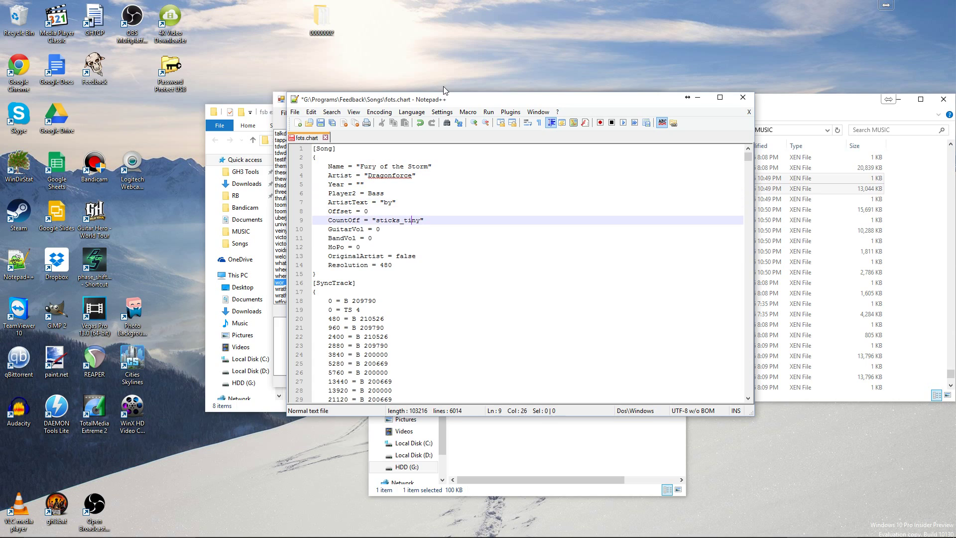
Delete all Easy, Medium and Hard note sections, from [EasySingleGuitar] through the end of [HardSingleRhythm], leaving [ExpertSingleGuitar] directly after the events.
scroll(517, 273, down, 20)
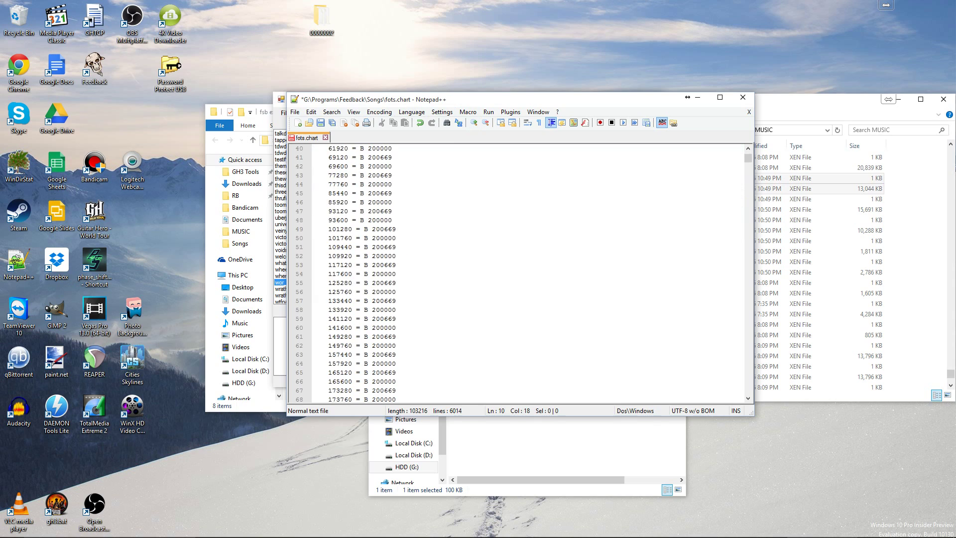
scroll(749, 163, down, 20)
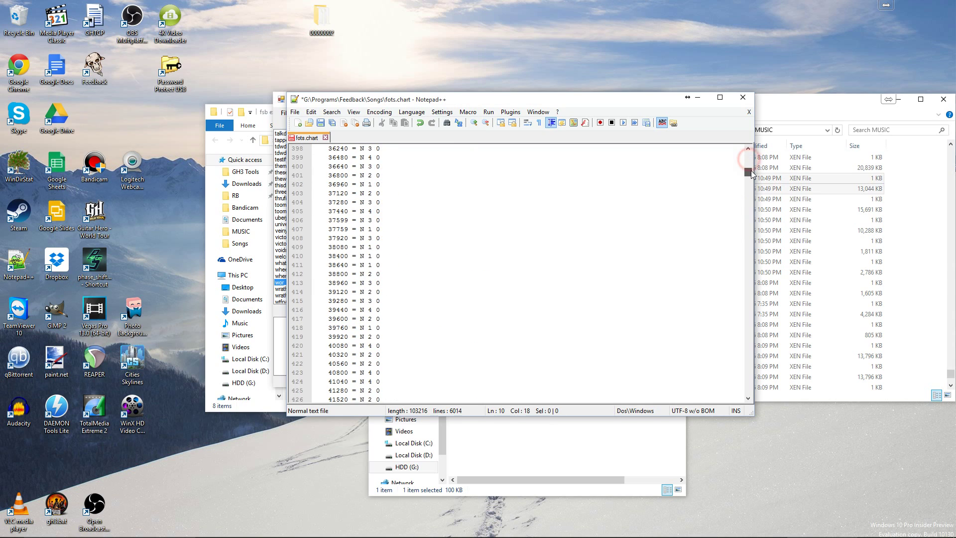
scroll(518, 273, down, 4)
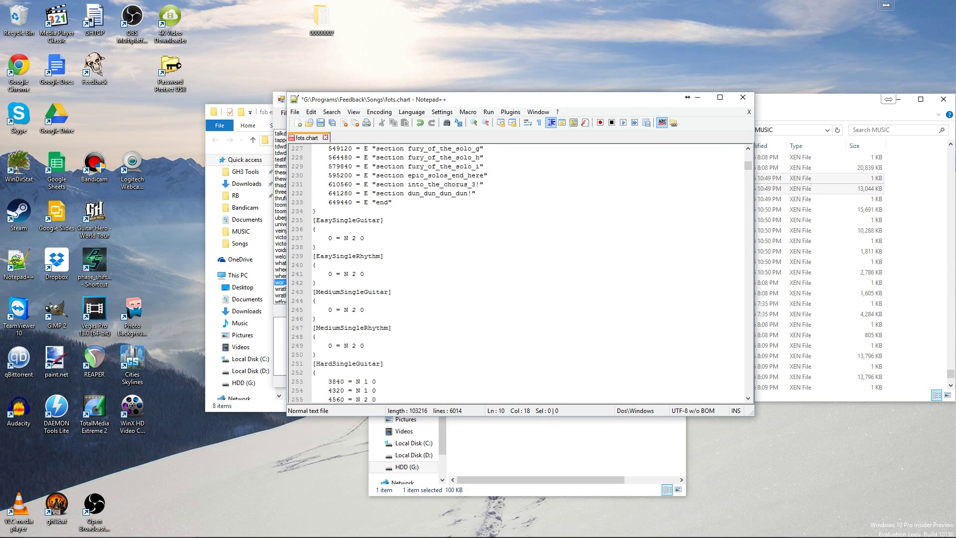
drag(314, 220, 529, 364)
scroll(528, 364, down, 18)
scroll(528, 364, down, 20)
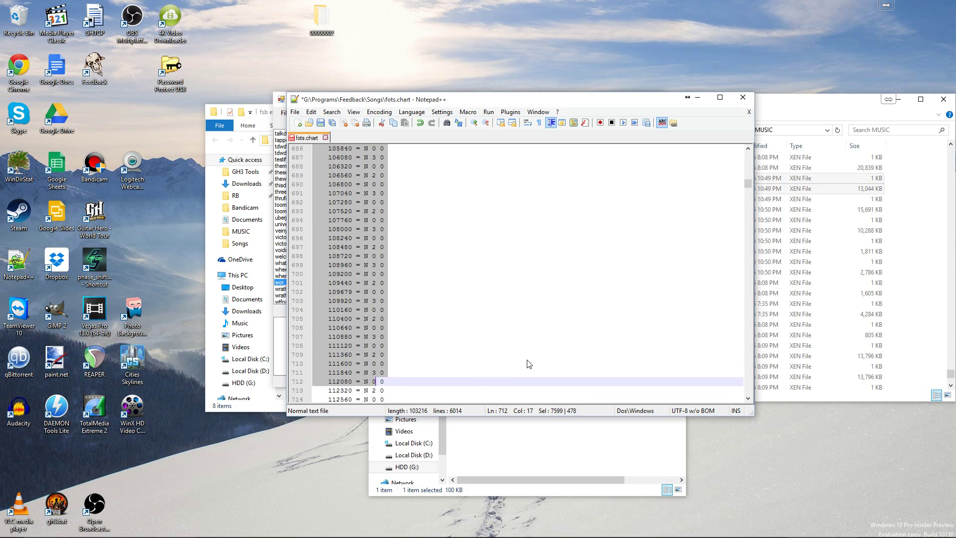
scroll(529, 364, up, 20)
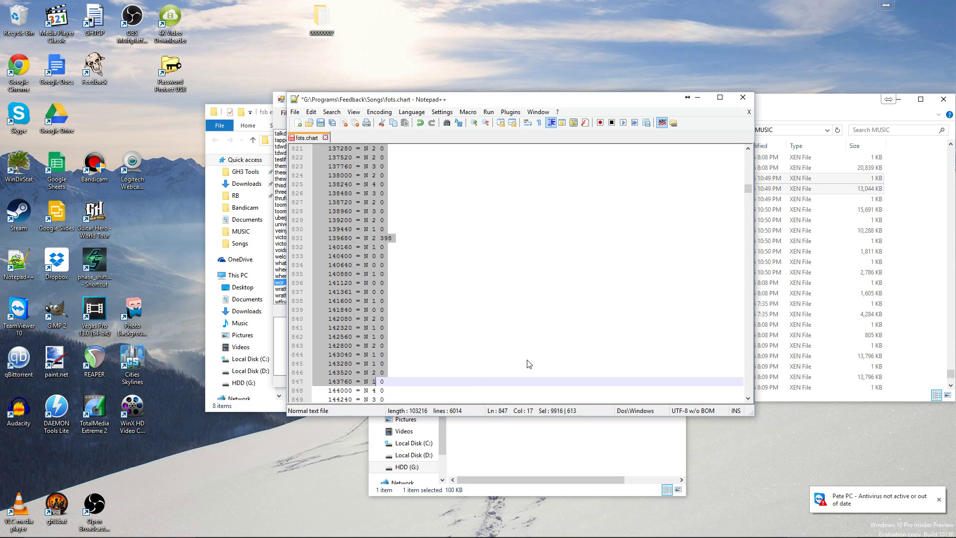
scroll(529, 364, up, 18)
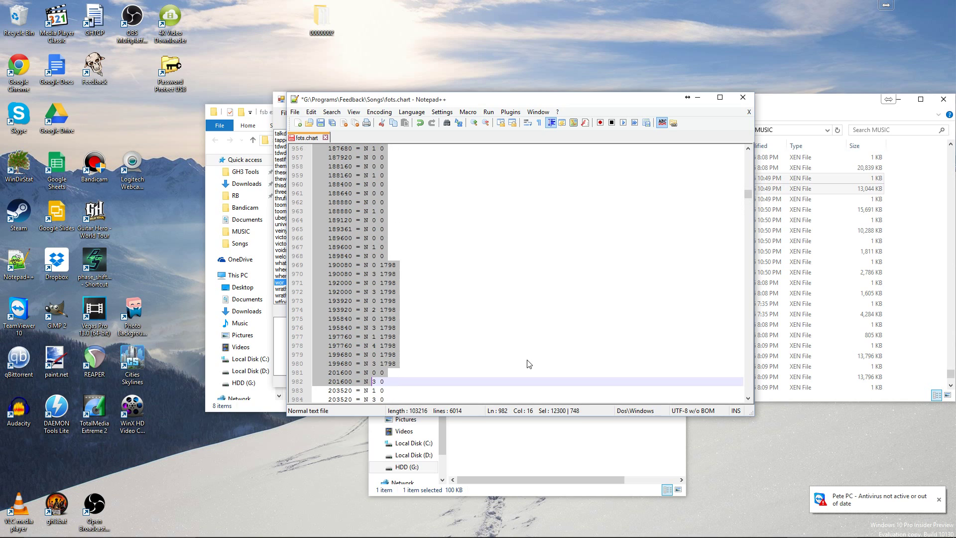
scroll(528, 364, down, 6)
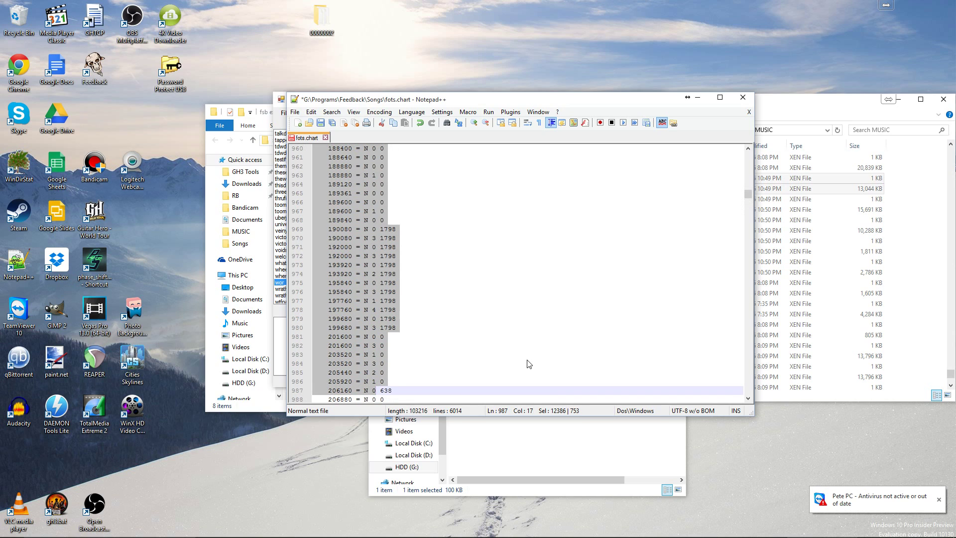
scroll(529, 364, down, 20)
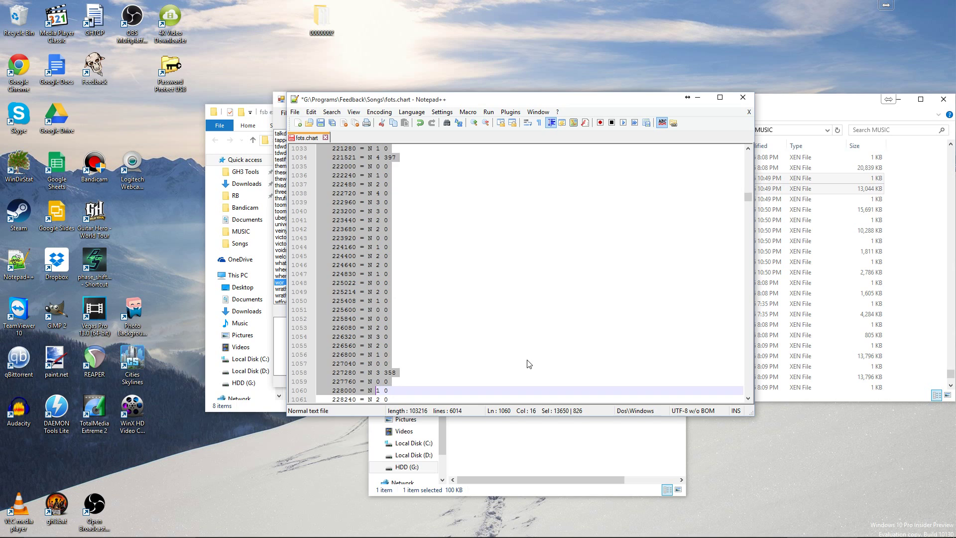
scroll(529, 364, down, 20)
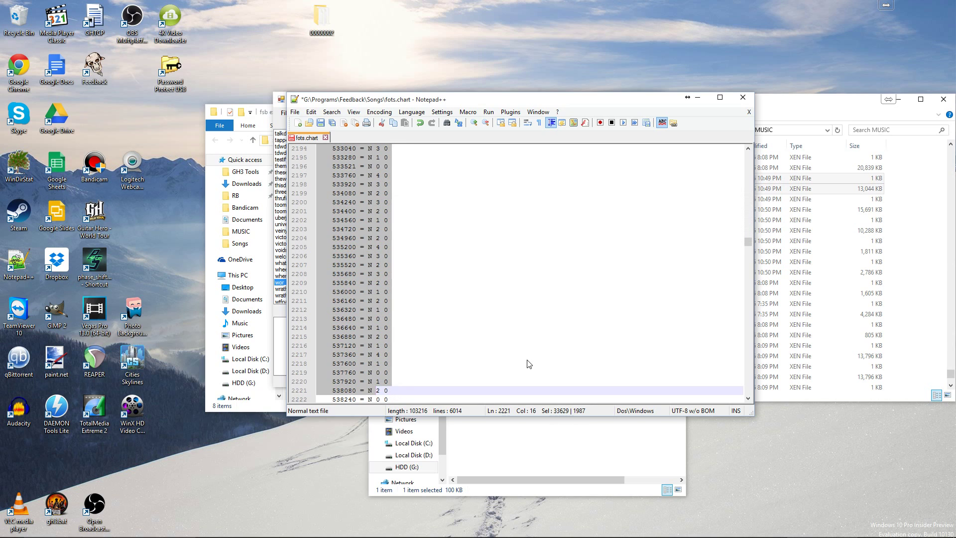
scroll(529, 364, down, 20)
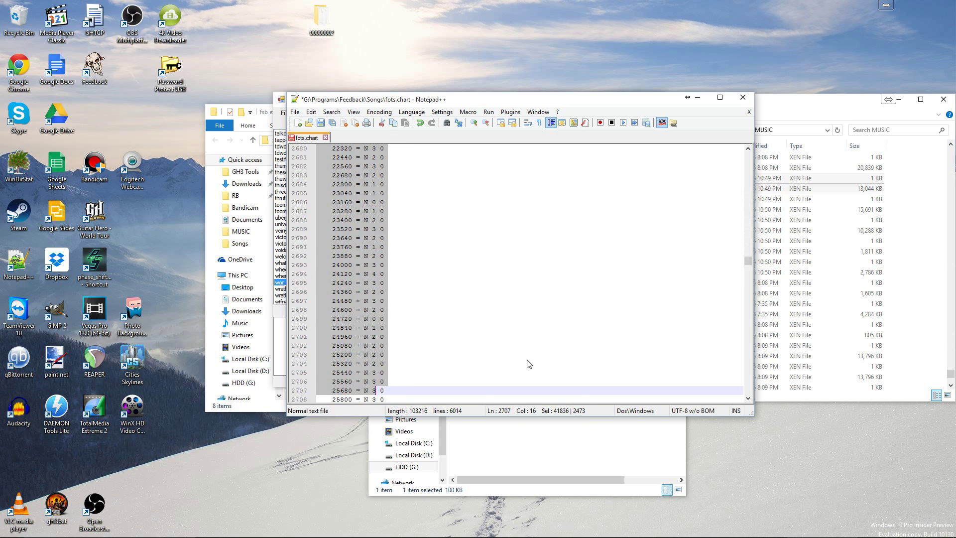
scroll(528, 364, up, 20)
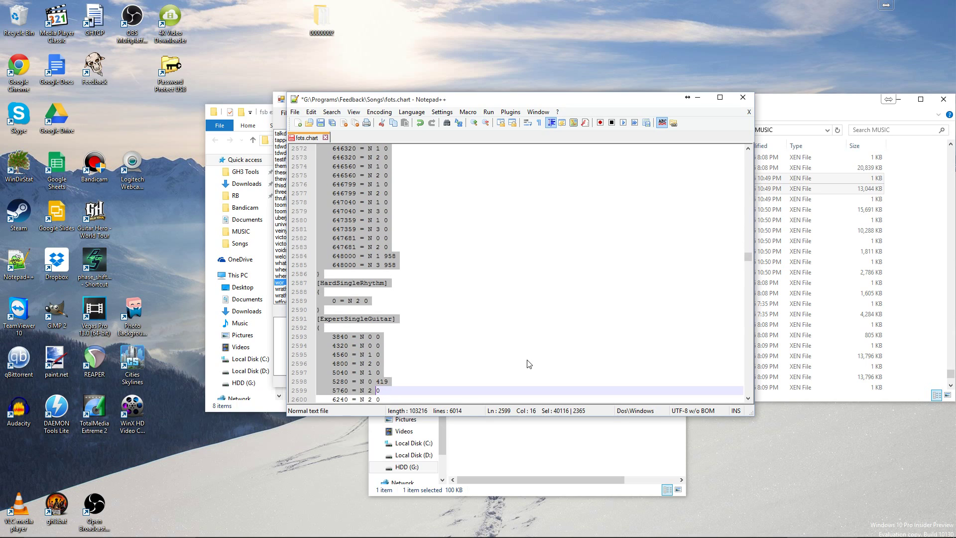
key(shift+Up)
key(shift+Up)
key(shift+Up)
key(shift+Up)
key(shift+Up)
key(shift+Up)
key(shift+Up)
key(shift+Up)
key(shift+Up)
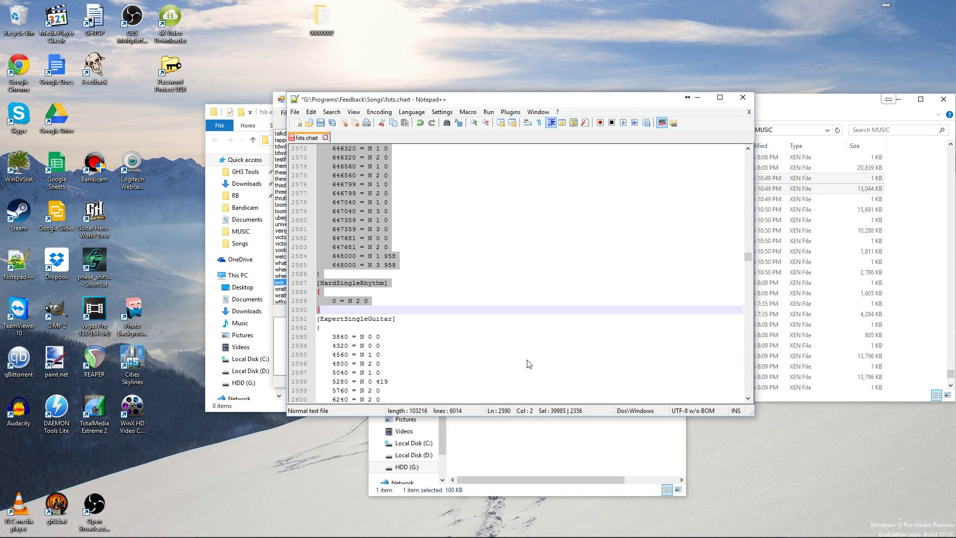
key(Delete)
key(Delete)
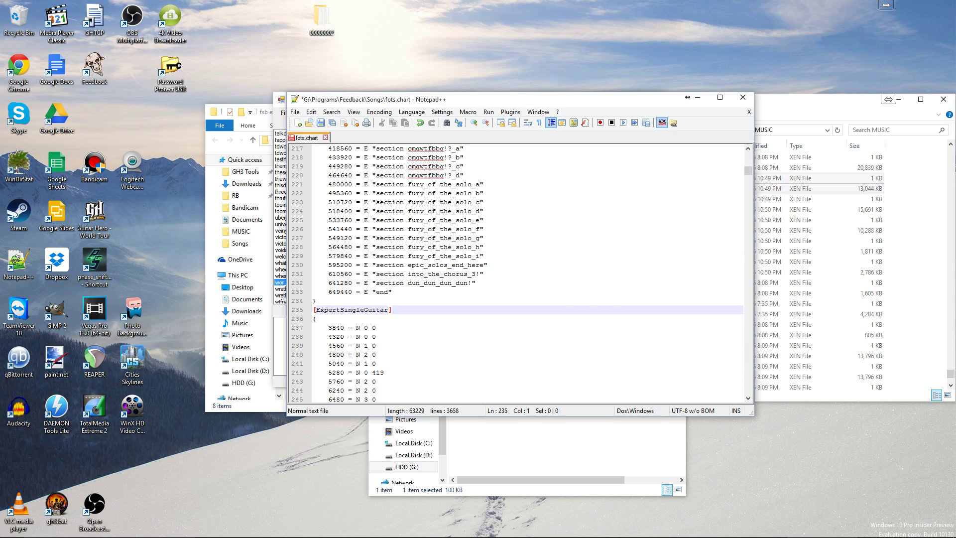
Delete the [ExpertSingleRhythm] section at the end of the chart file.
drag(748, 172, 721, 397)
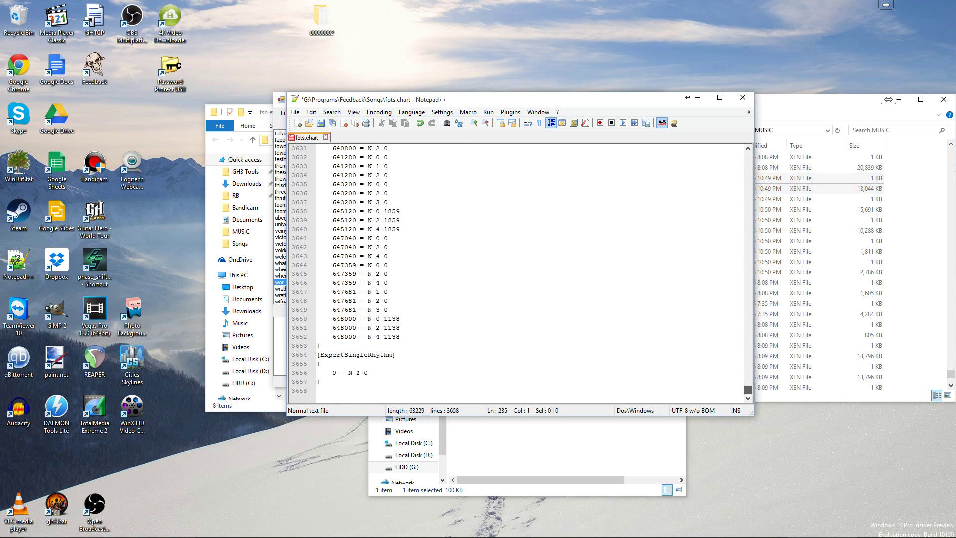
drag(349, 391, 321, 345)
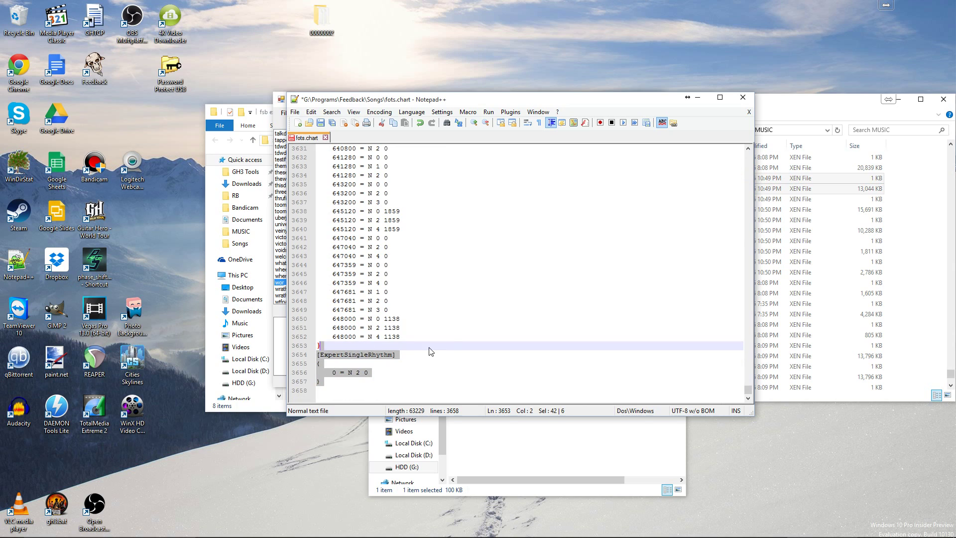
key(Delete)
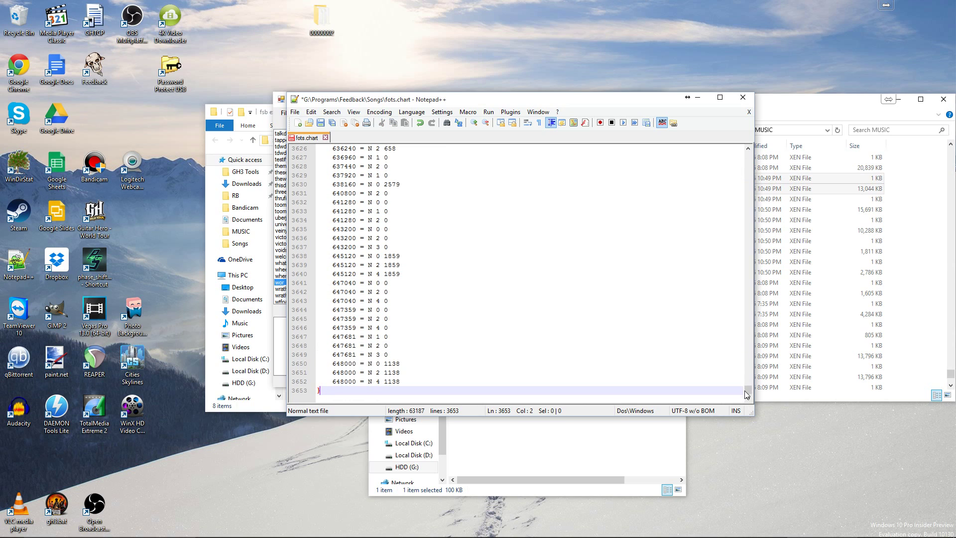
Rename the [ExpertSingleGuitar] header to [ExpertSingle] and save the chart file.
drag(747, 394, 733, 173)
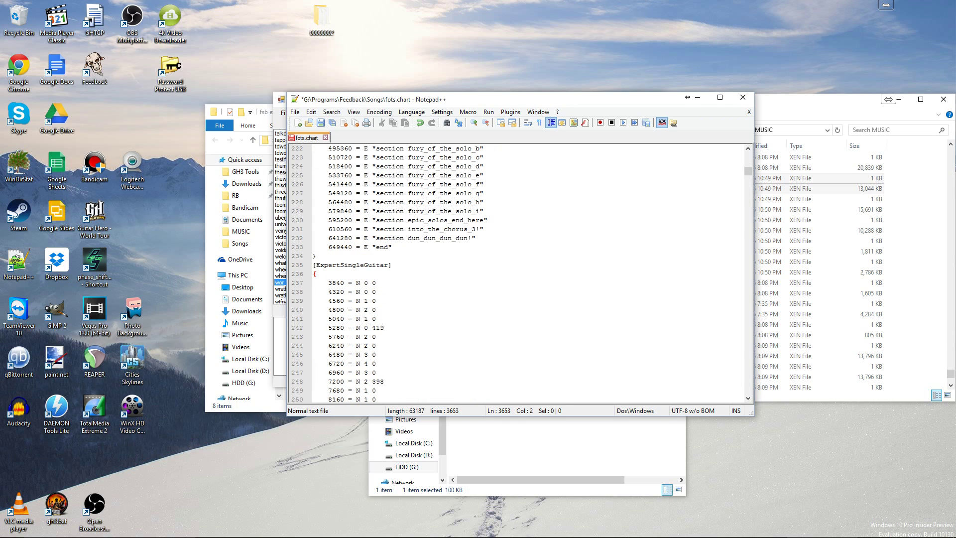
click(390, 267)
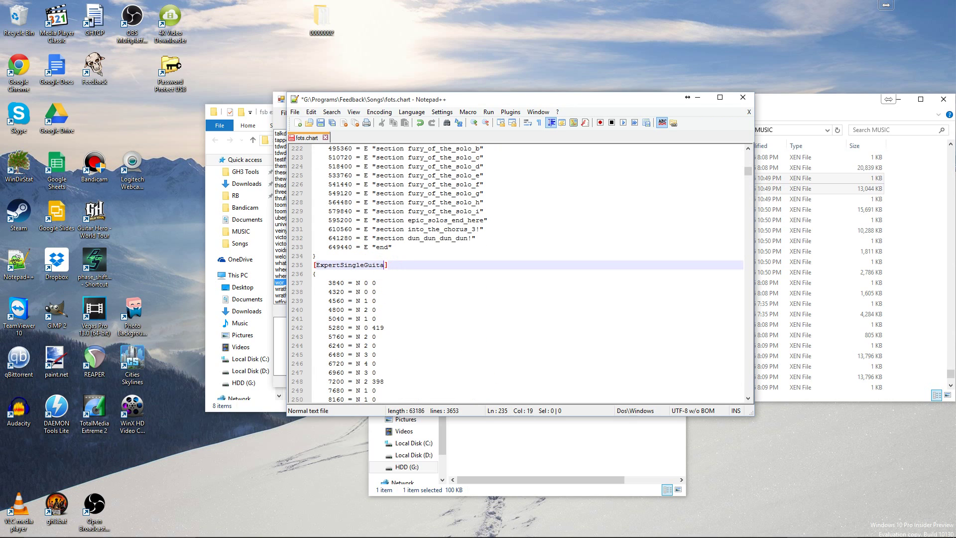
key(ctrl+s)
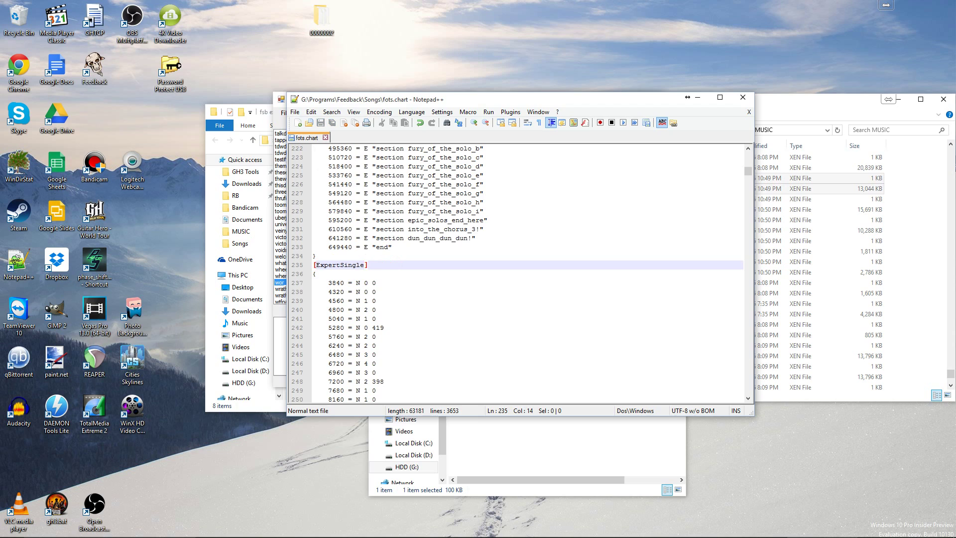
Close the chart file in Notepad++ and switch back to Guitar Hero Three Control Panel.
click(418, 193)
click(742, 97)
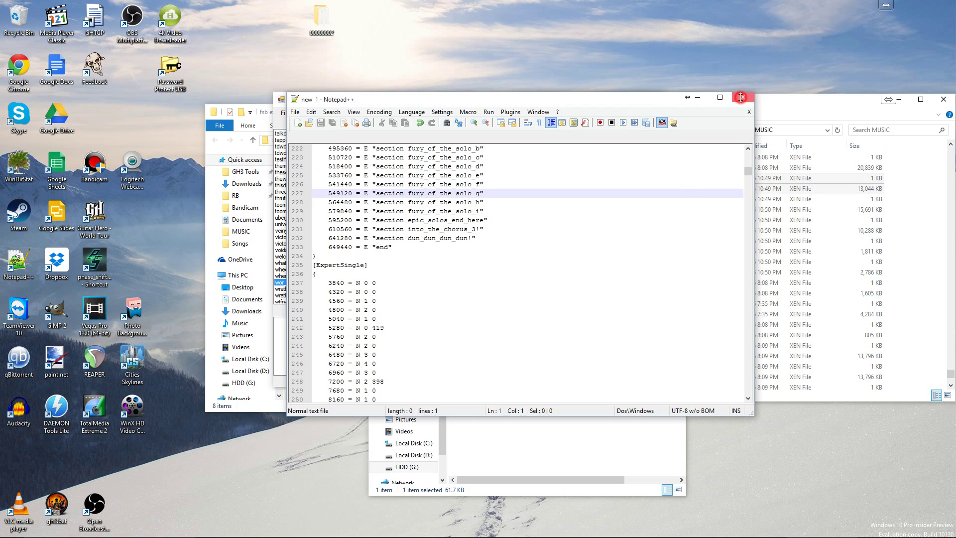
click(706, 100)
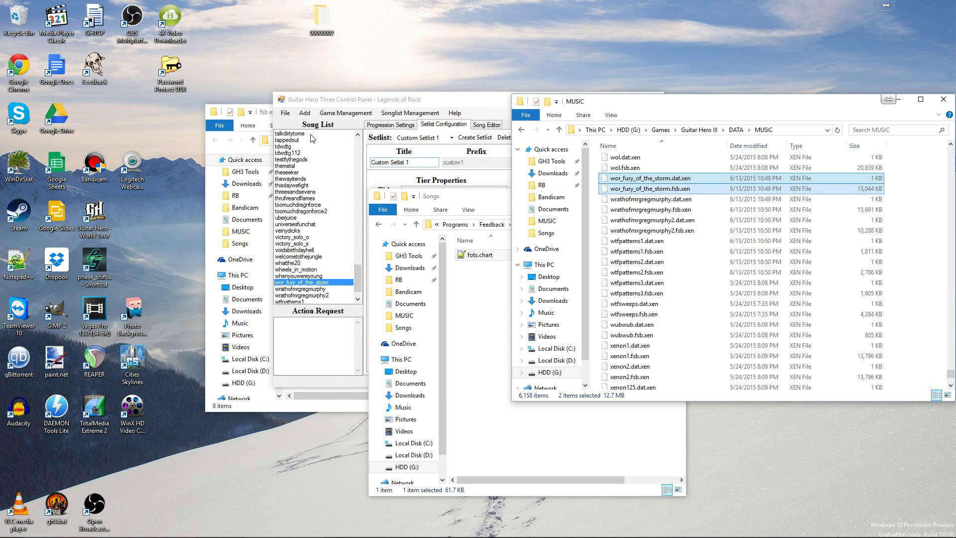
click(310, 98)
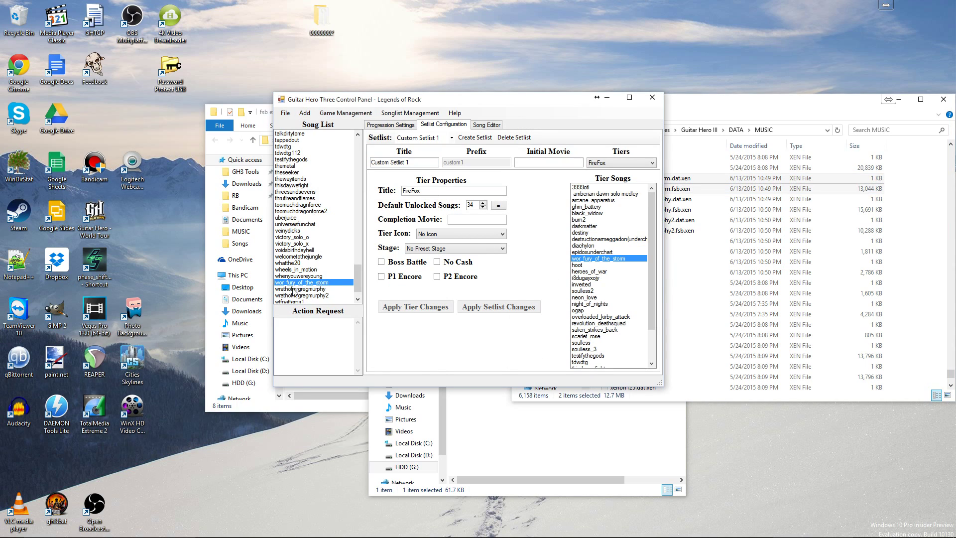
Copy wor_fury_of_the_storm.dat.xen and wor_fury_of_the_storm.fsb.xen from the MUSIC folder into fsb extractor, and unpack them with decrypt_unpack.bat.
click(715, 107)
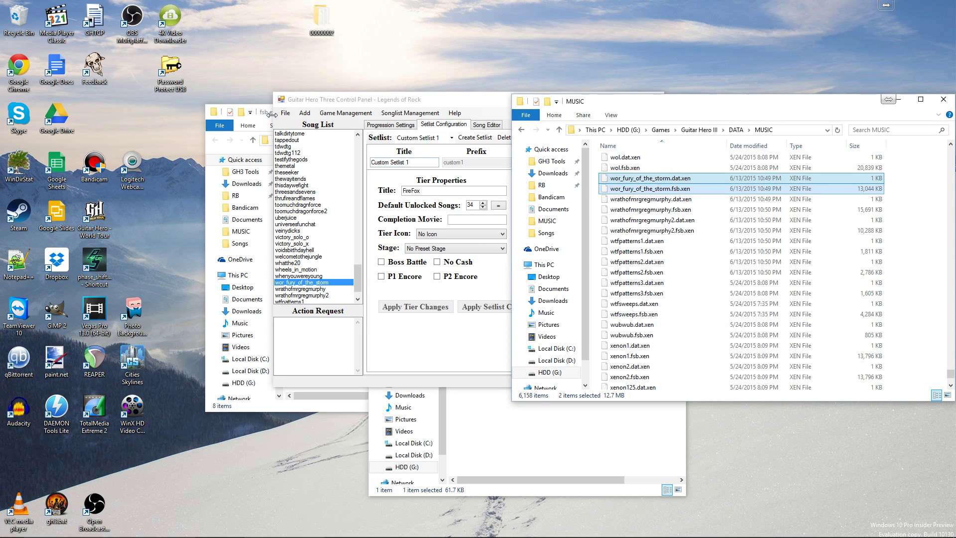
drag(265, 117, 196, 130)
click(672, 189)
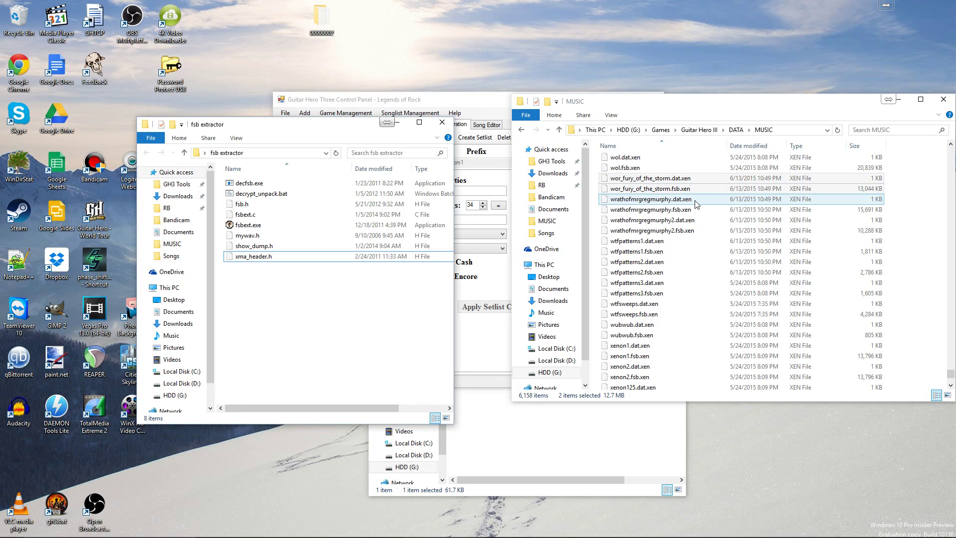
drag(663, 192, 269, 199)
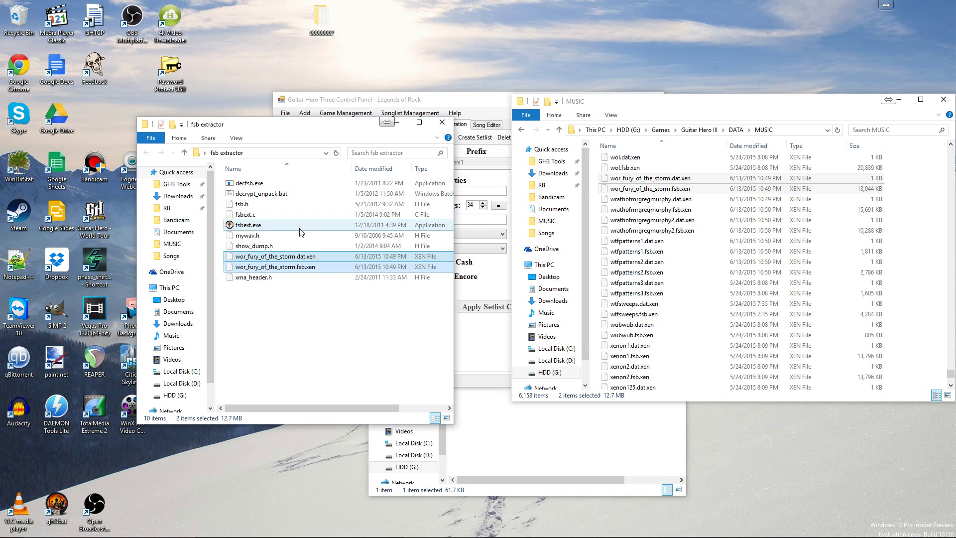
double_click(276, 199)
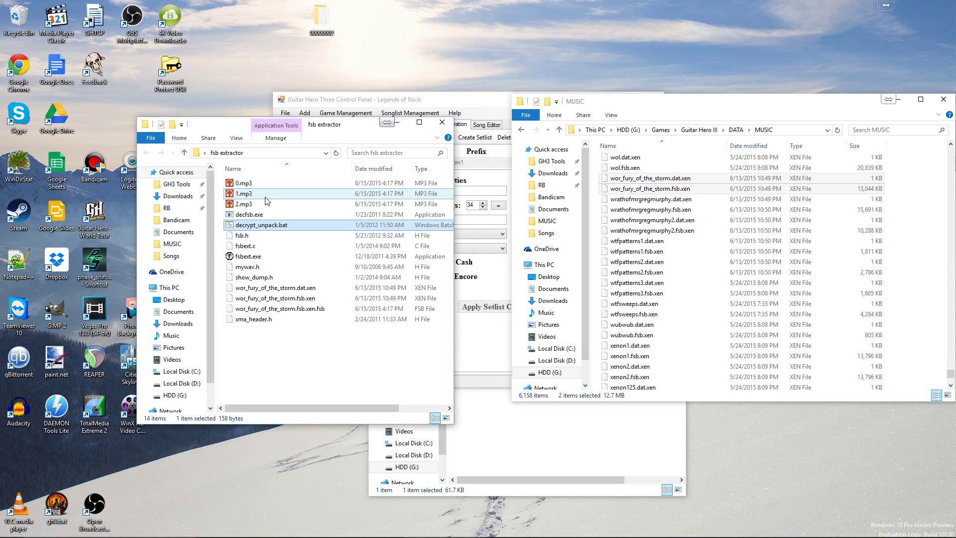
Delete 1.mp3, 2.mp3 and the three wor_fury_of_the_storm files from the fsb extractor folder, keeping 0.mp3.
click(324, 204)
ctrl+click(290, 194)
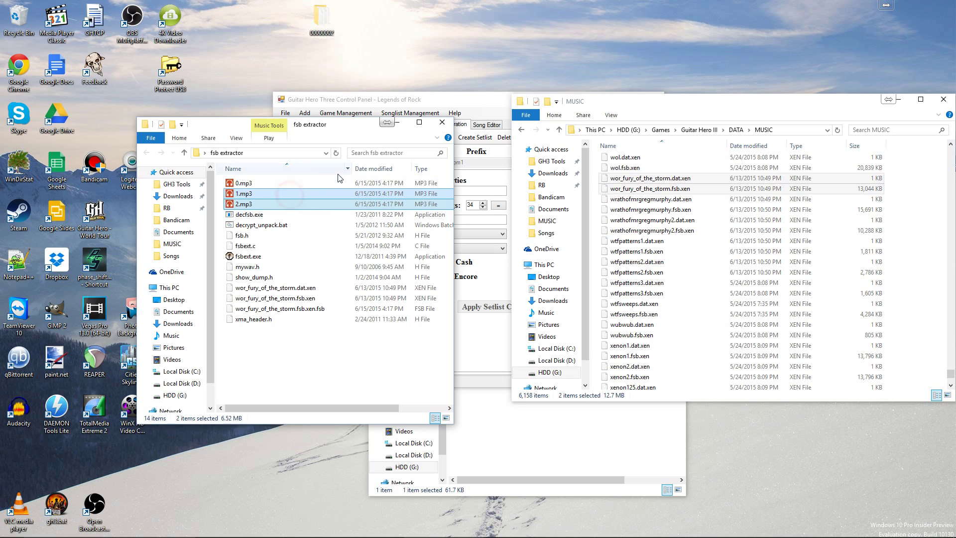
key(Delete)
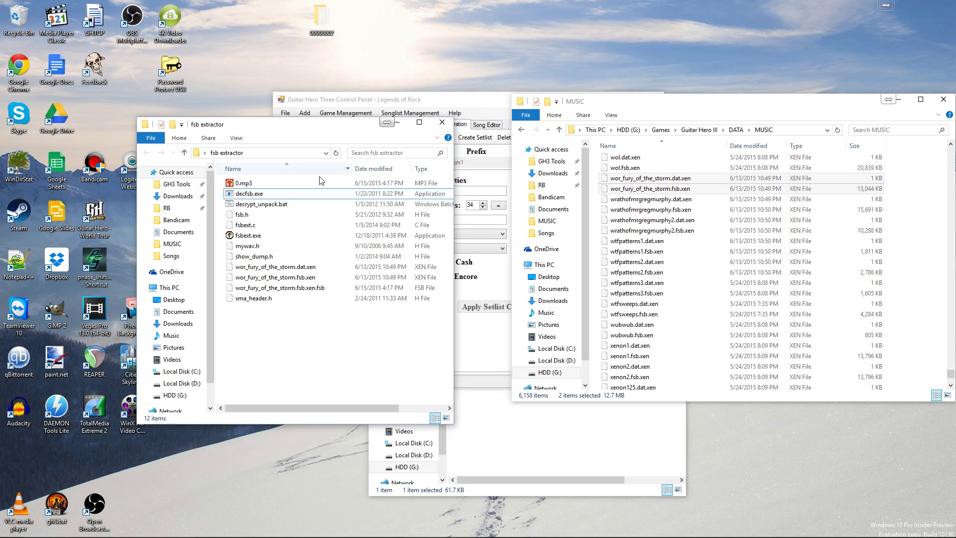
click(249, 183)
click(313, 267)
ctrl+click(315, 277)
ctrl+click(319, 288)
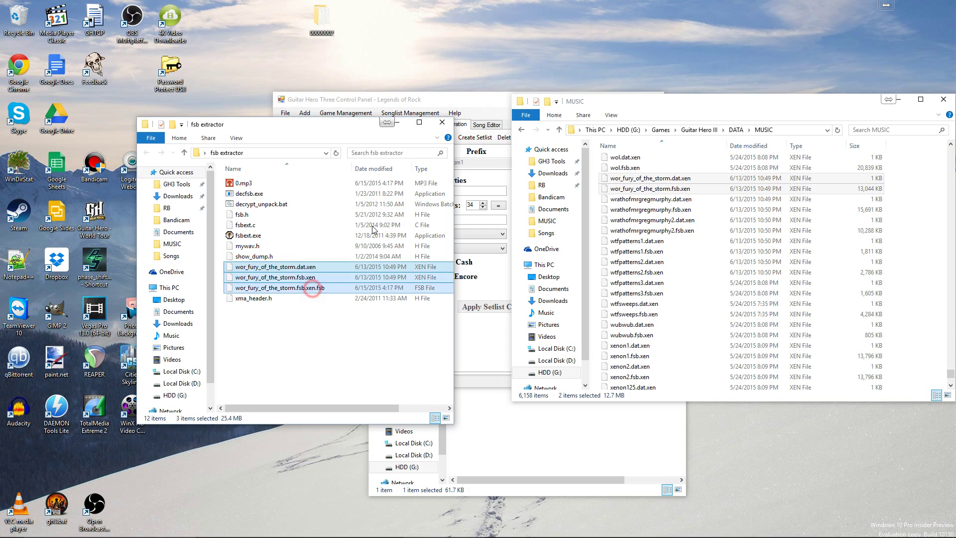
key(Delete)
Copy 0.mp3 from the fsb extractor folder into Feedback's Songs folder.
click(242, 184)
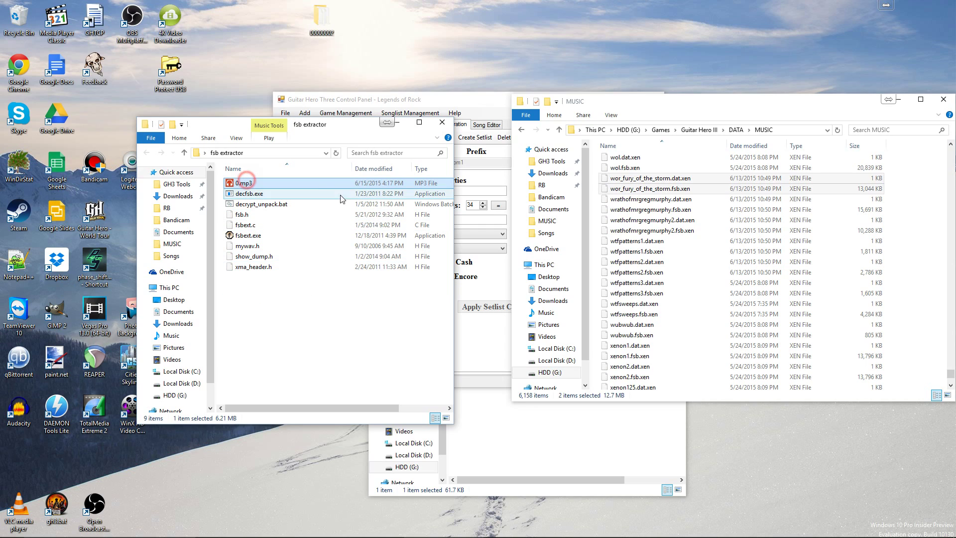
click(529, 443)
key(ctrl+v)
Rename the copied song in the Songs folder to fots.mp3 and delete the original 0.mp3 from the fsb extractor folder.
right_click(476, 255)
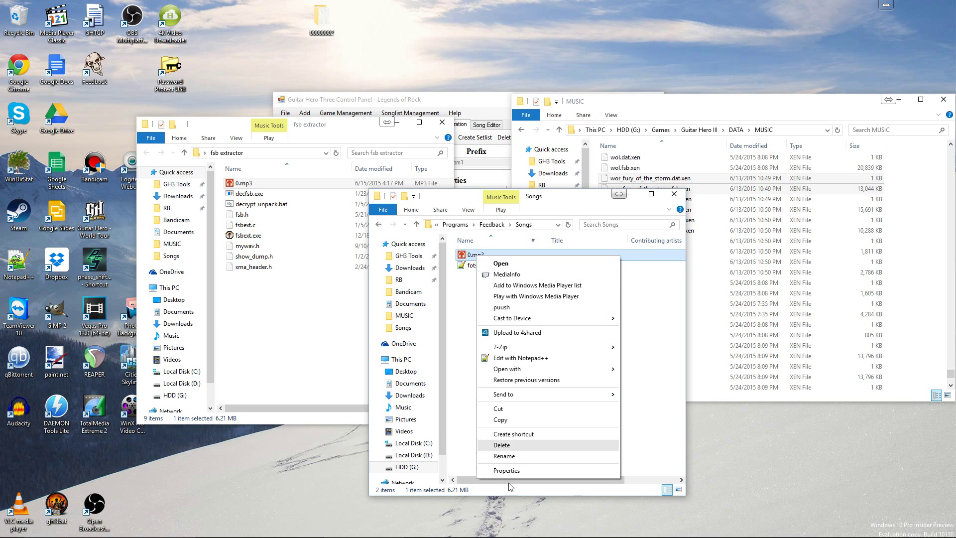
click(505, 456)
text(f)
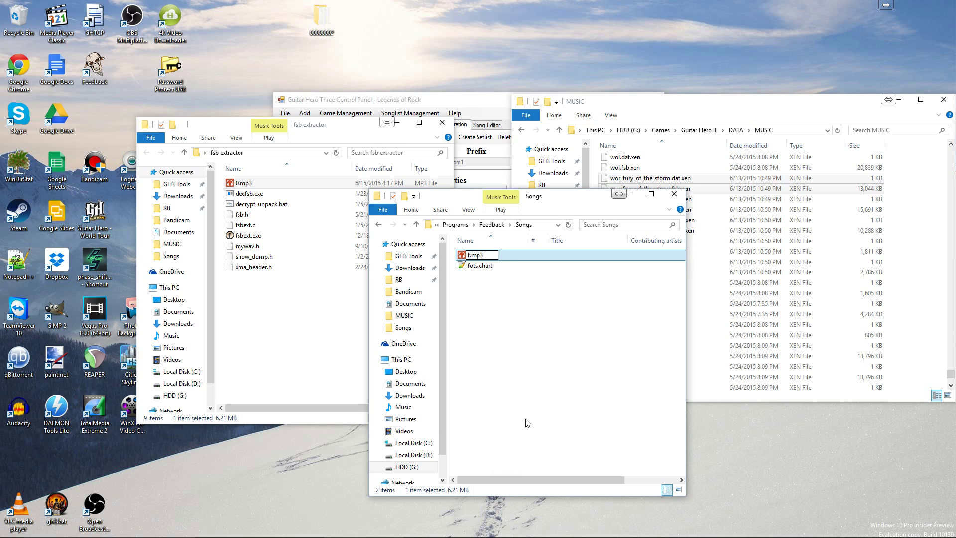
text(ots)
key(Return)
click(247, 182)
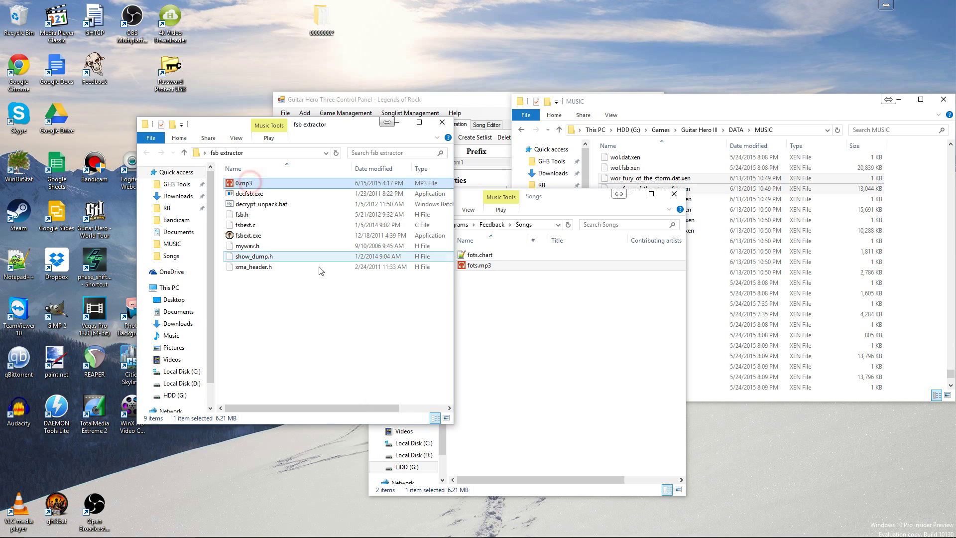
key(Delete)
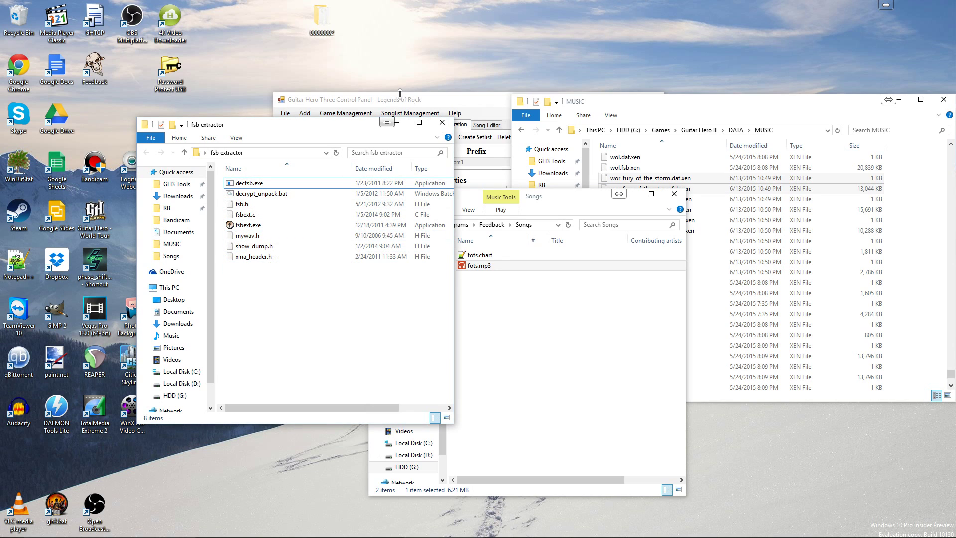
Load the Fury of the Storm chart in FeedBack.exe and play its opening to check audio sync, closing the editor when done.
click(492, 224)
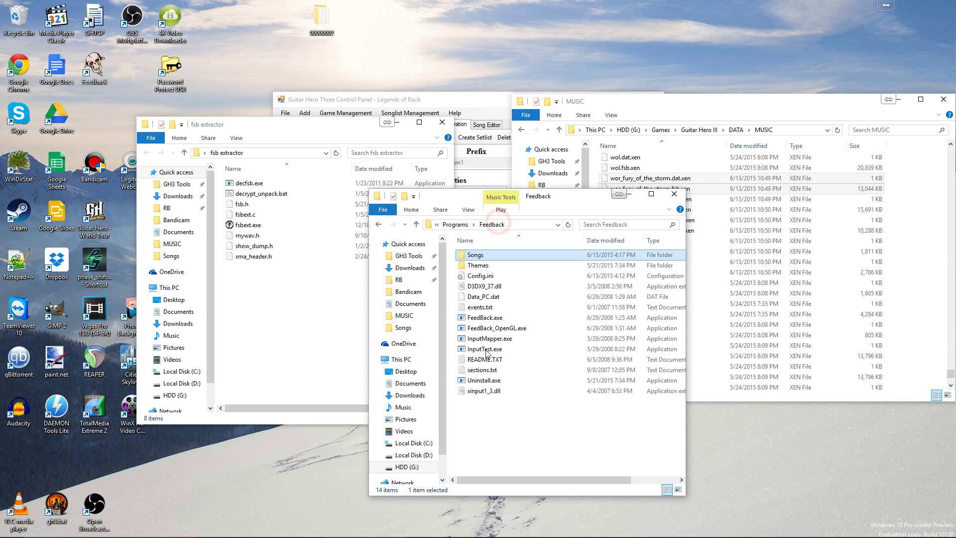
double_click(487, 318)
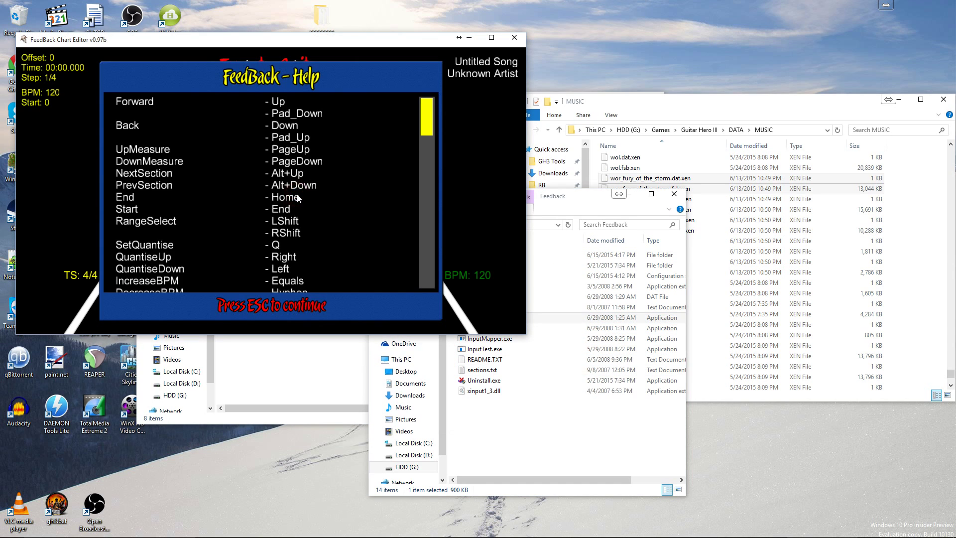
key(ctrl+o)
key(Return)
scroll(296, 194, up, 1)
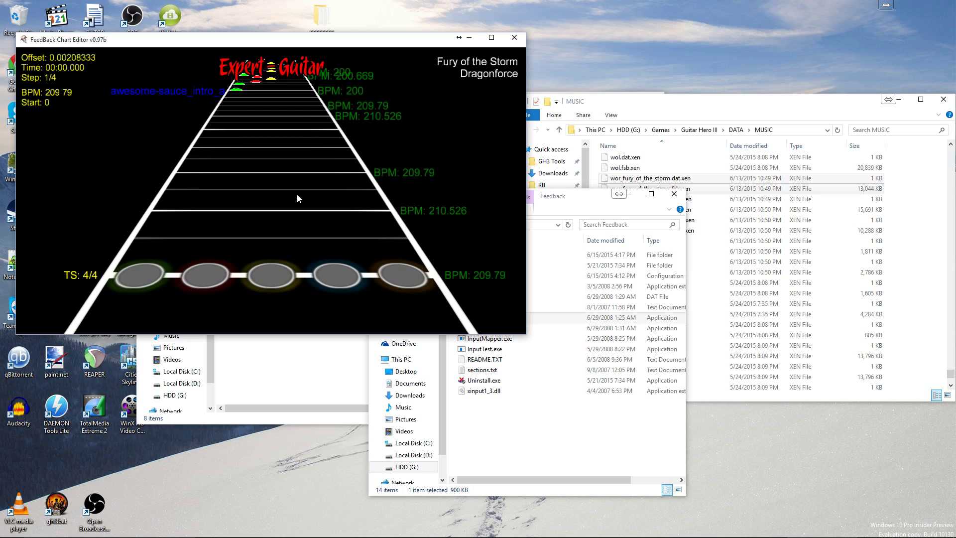
key(space)
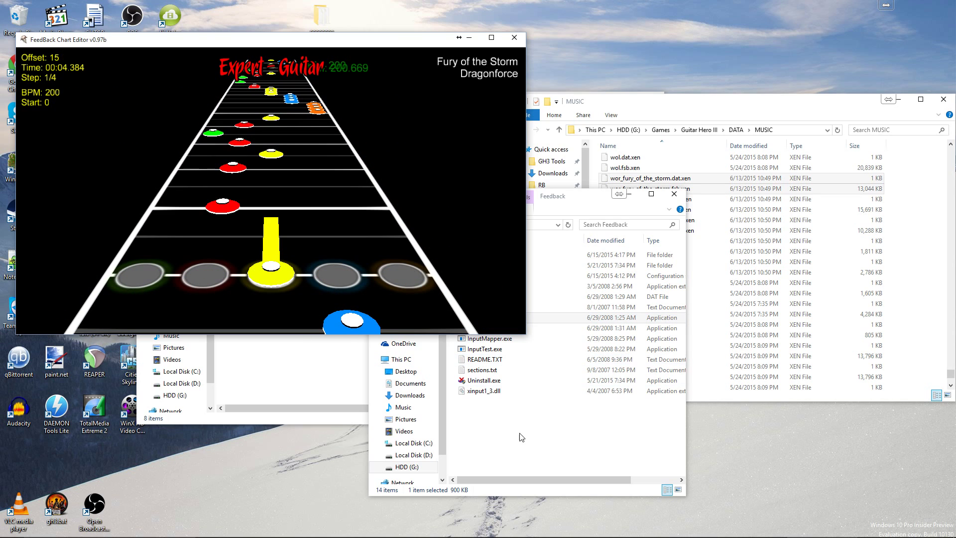
click(514, 37)
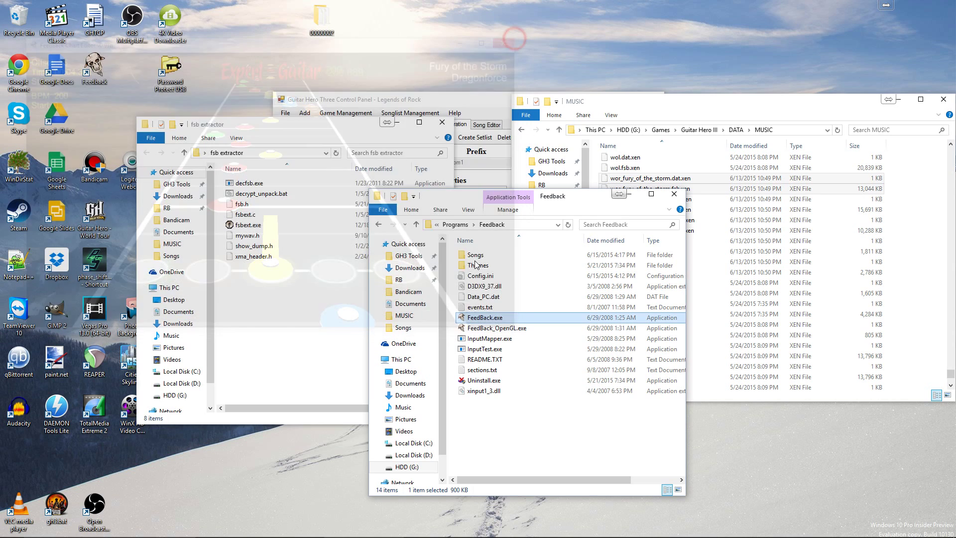
Open fots.chart in Notepad++, replace all occurrences of "N 5 0", and save and close the file.
double_click(505, 254)
double_click(483, 255)
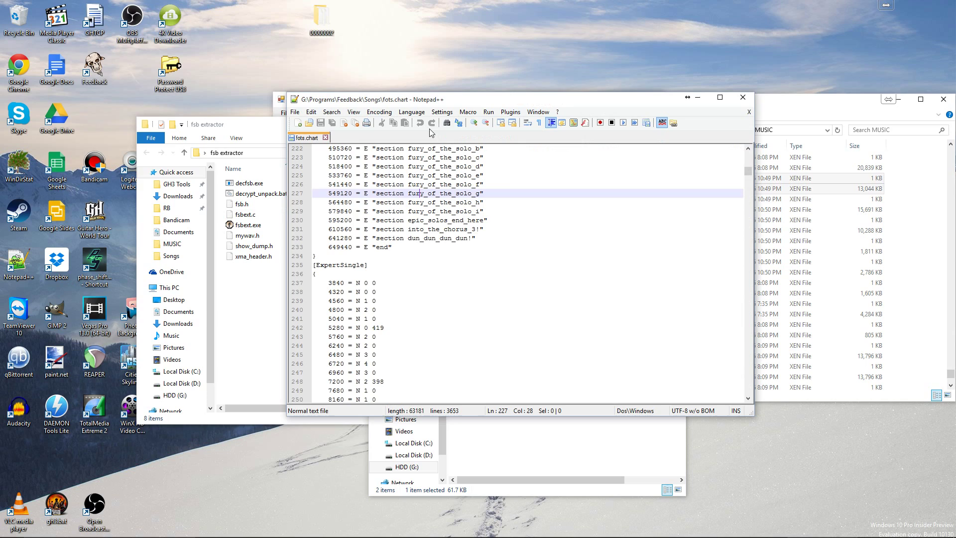
click(460, 123)
text(N 5 0)
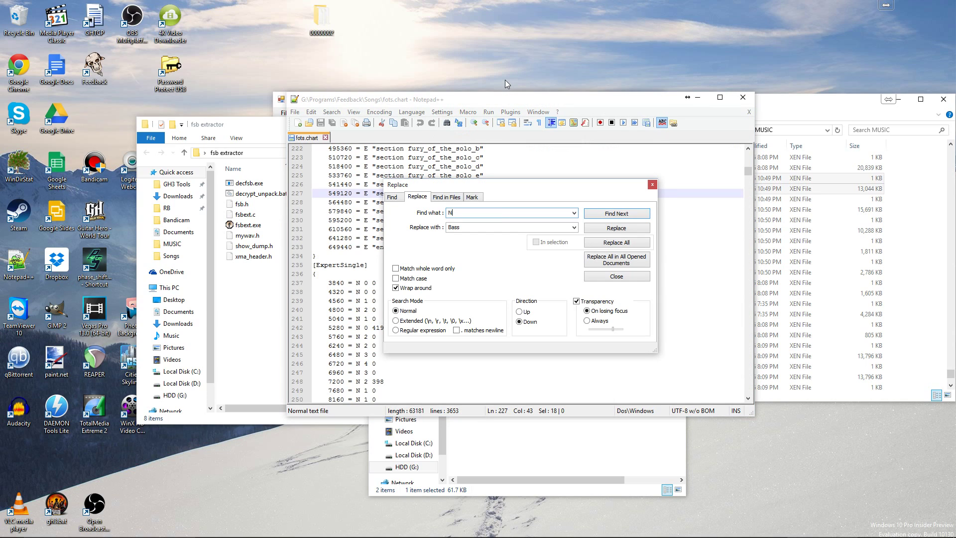
key(Tab)
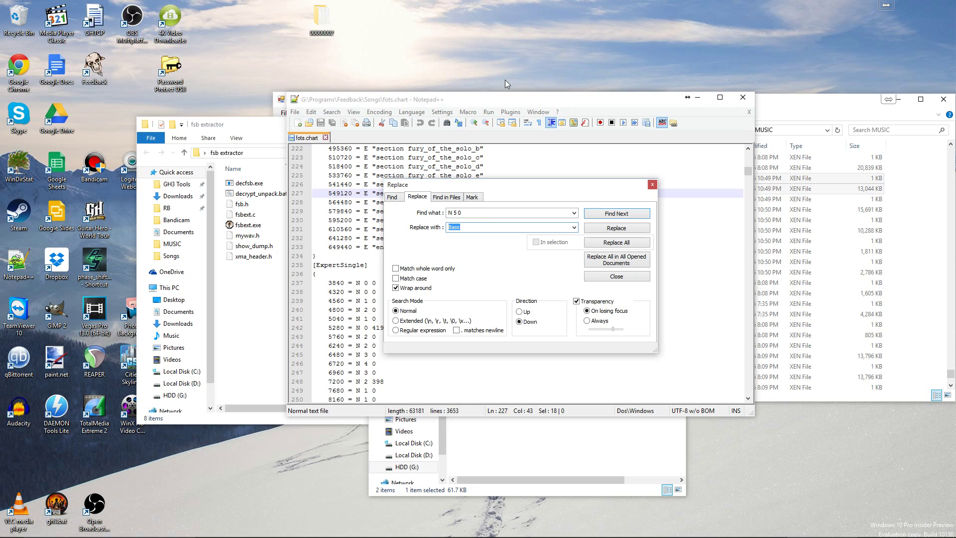
click(607, 242)
click(652, 186)
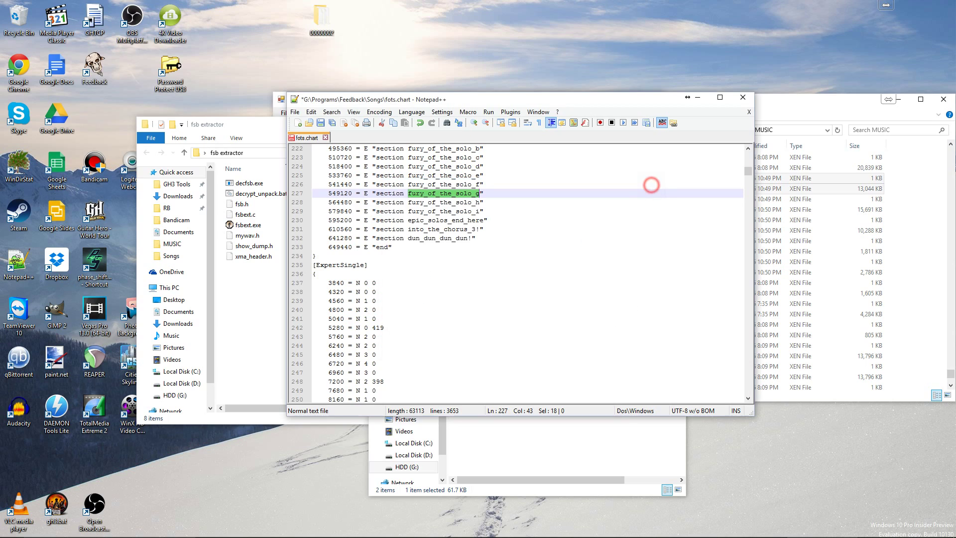
click(743, 97)
click(506, 320)
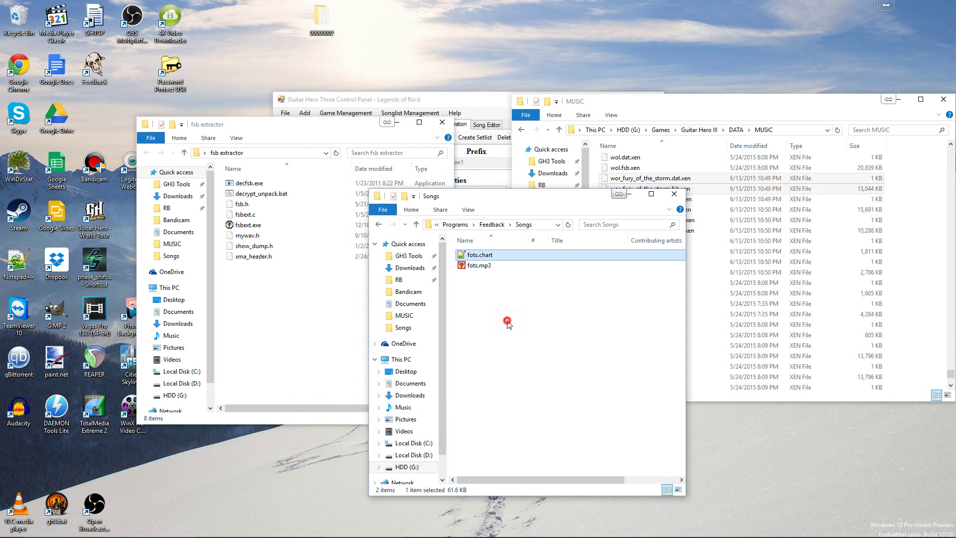
Relaunch FeedBack.exe from the Feedback folder and reload the edited Fury of the Storm chart.
click(485, 224)
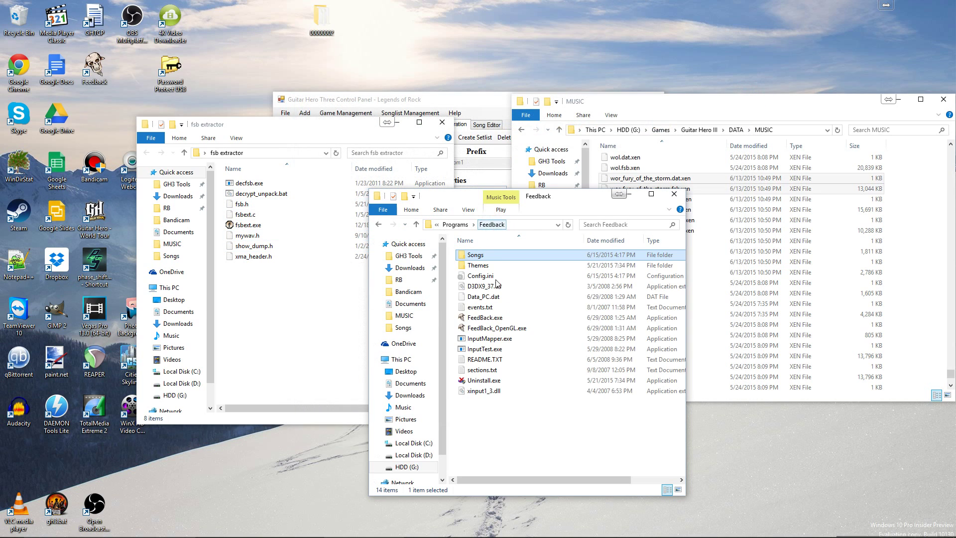
double_click(485, 317)
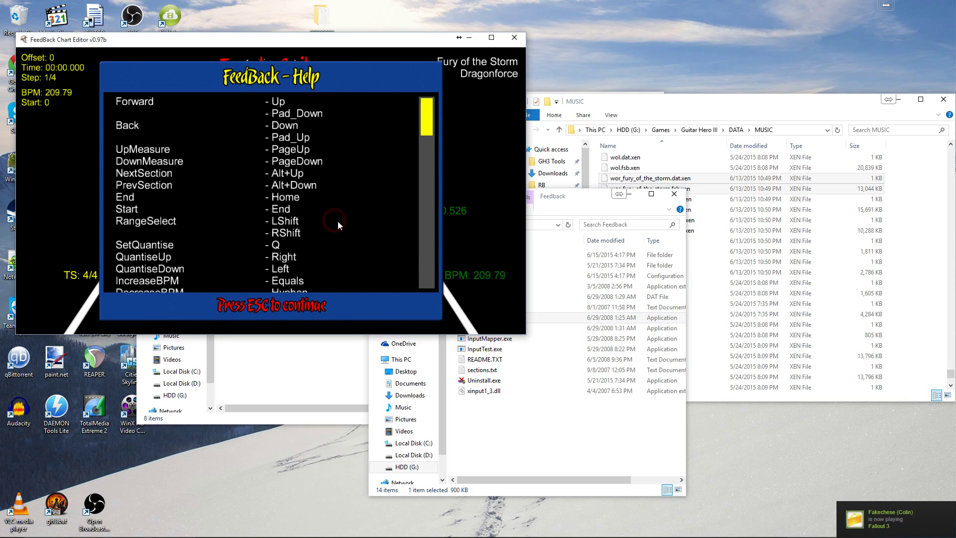
key(Escape)
key(Down)
key(Return)
key(Return)
Examine the Expert guitar notes at the end of the chart and from the intro to the pre-chorus, and close FeedBack.
key(End)
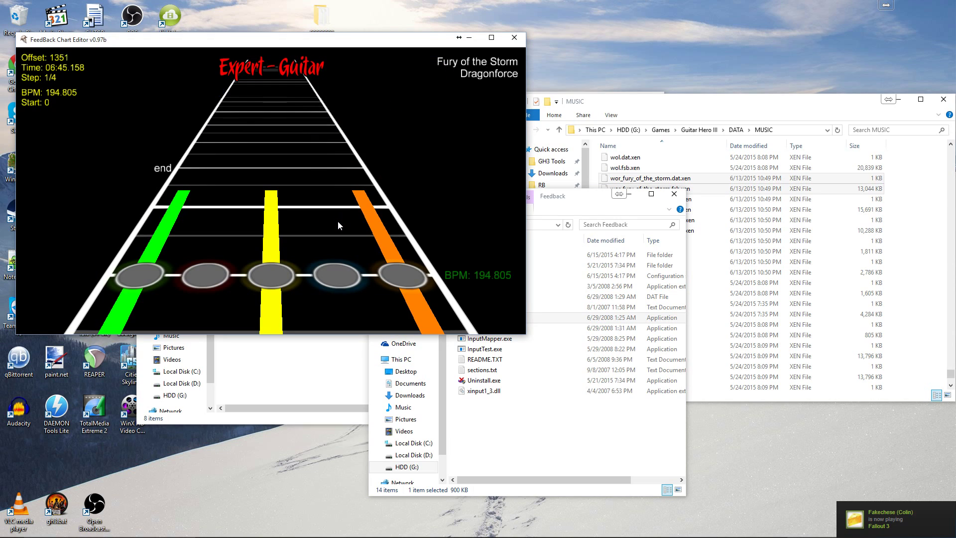
scroll(338, 223, down, 15)
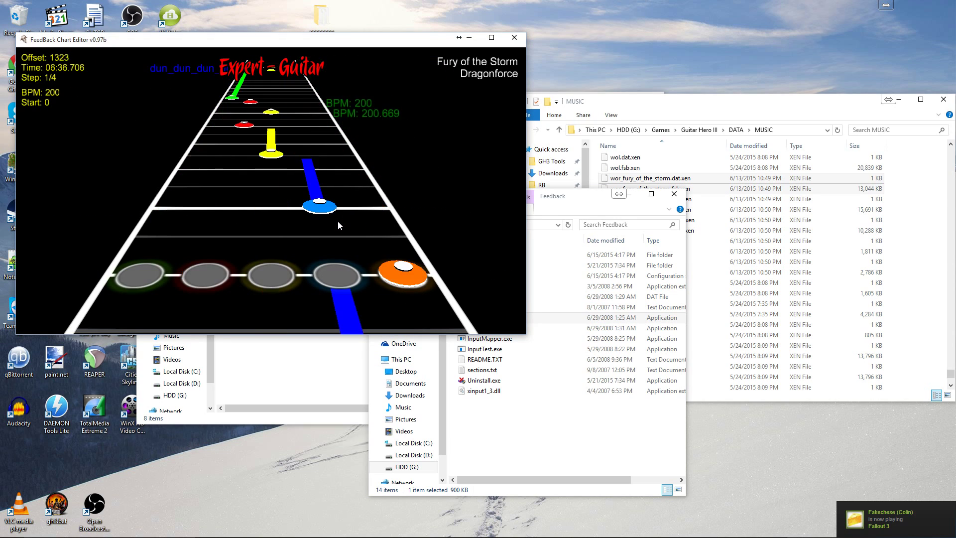
key(Home)
scroll(337, 225, up, 20)
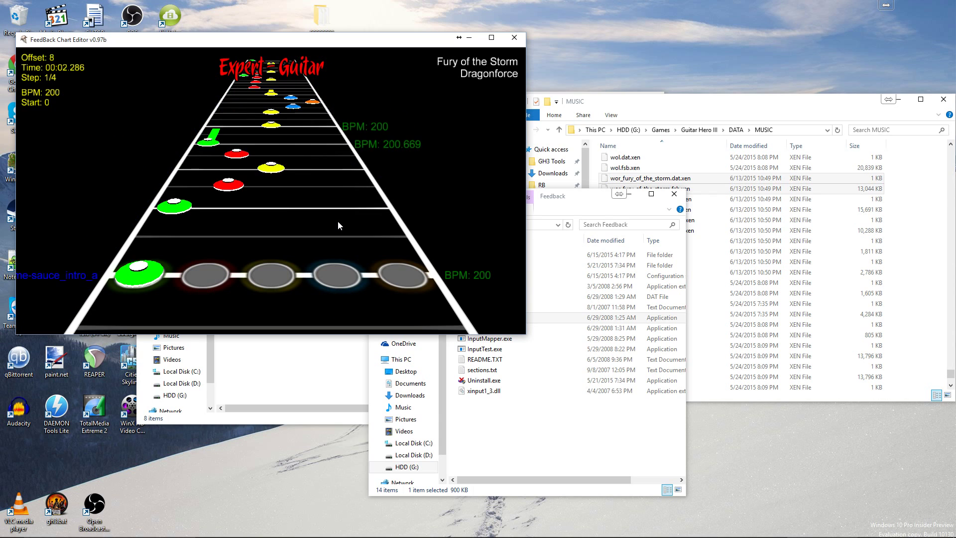
scroll(338, 225, up, 20)
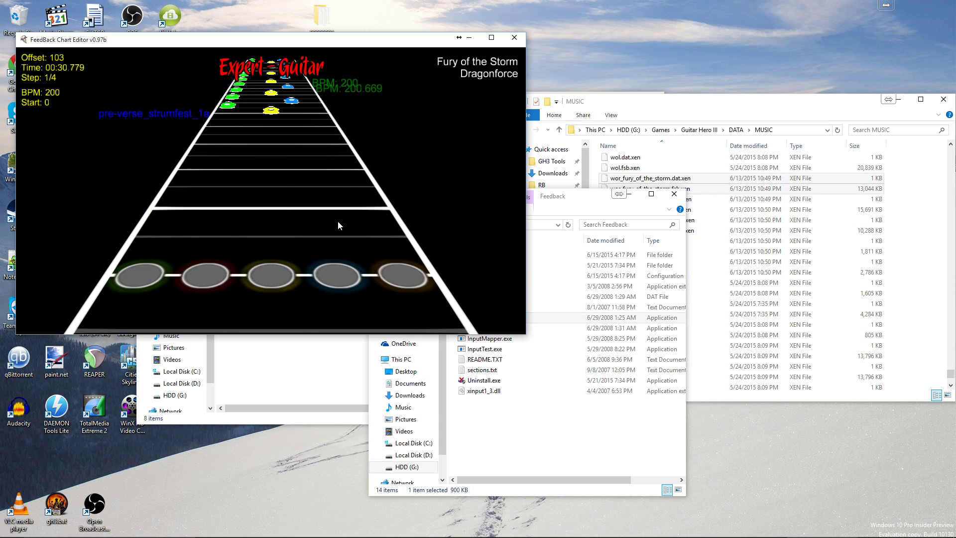
scroll(338, 225, up, 20)
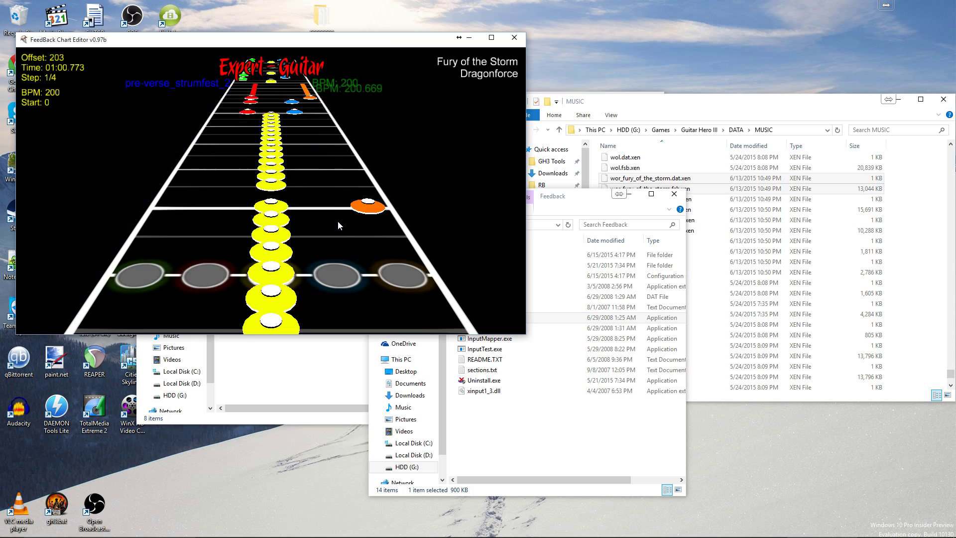
scroll(338, 225, up, 20)
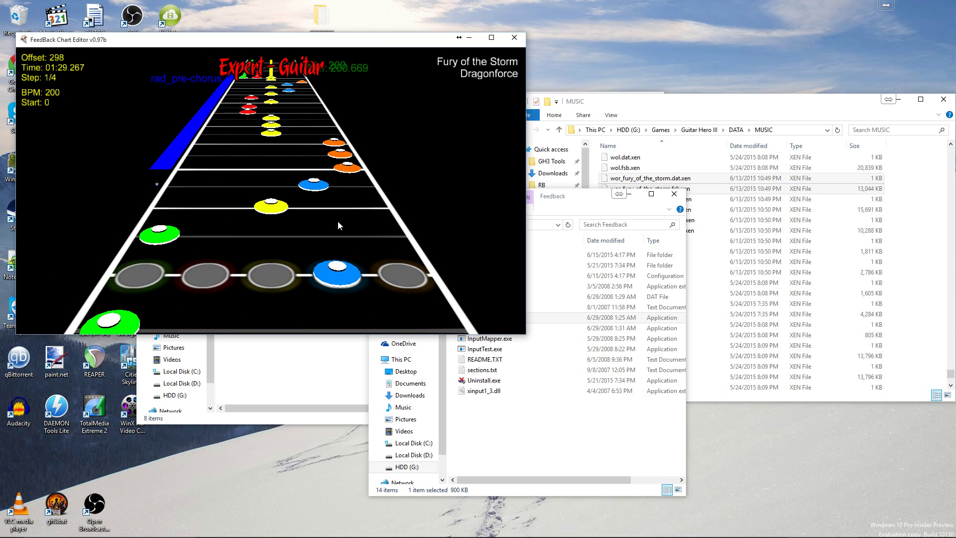
scroll(338, 225, down, 12)
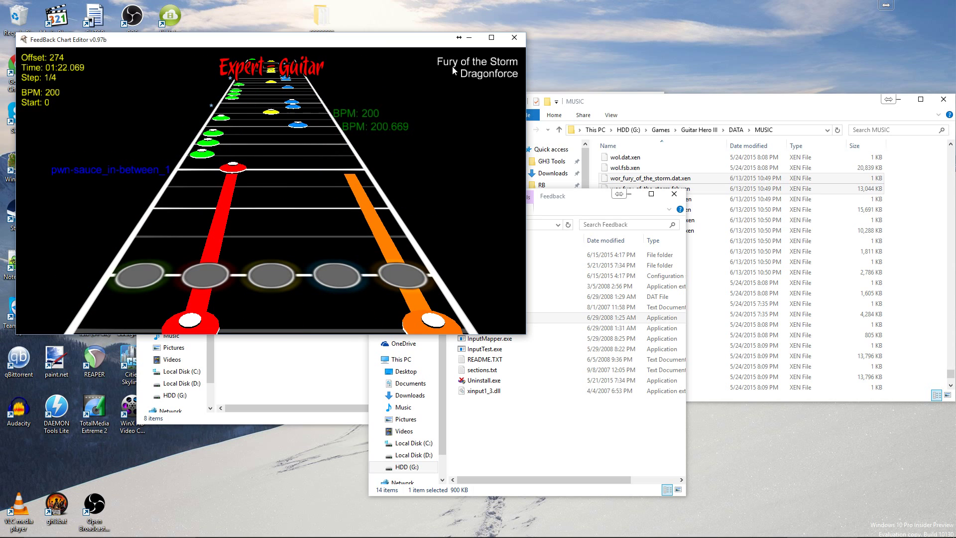
click(514, 38)
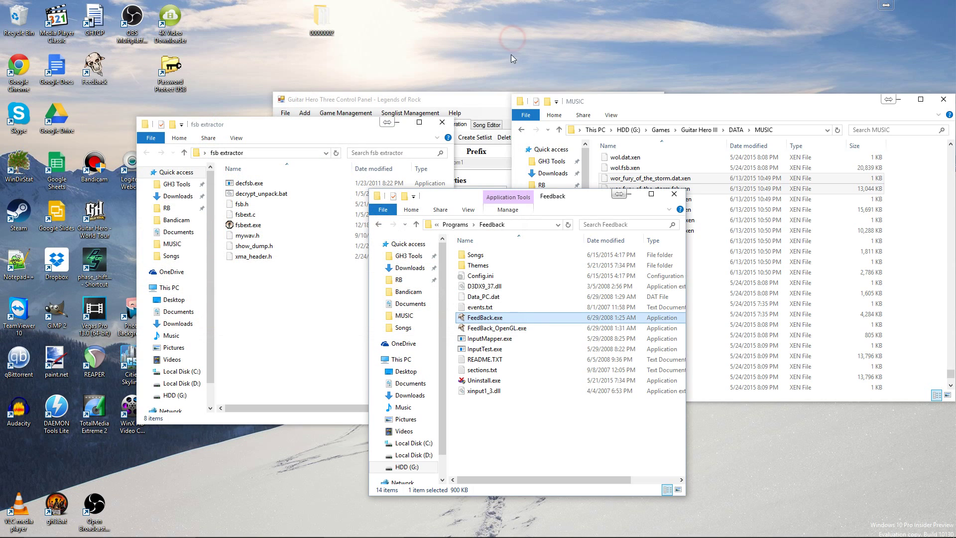
Switch back to Guitar Hero Three Control Panel and select theseeker in the song list.
click(519, 442)
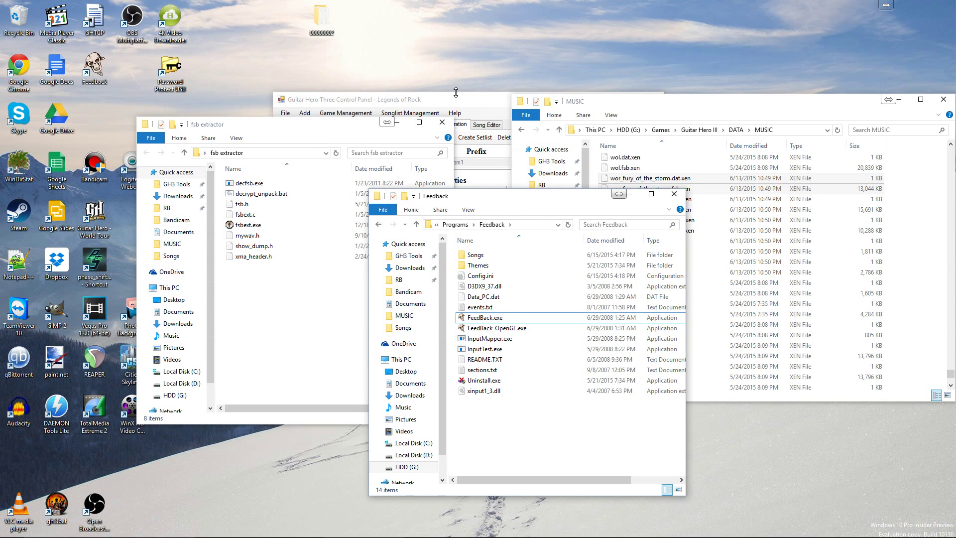
click(373, 98)
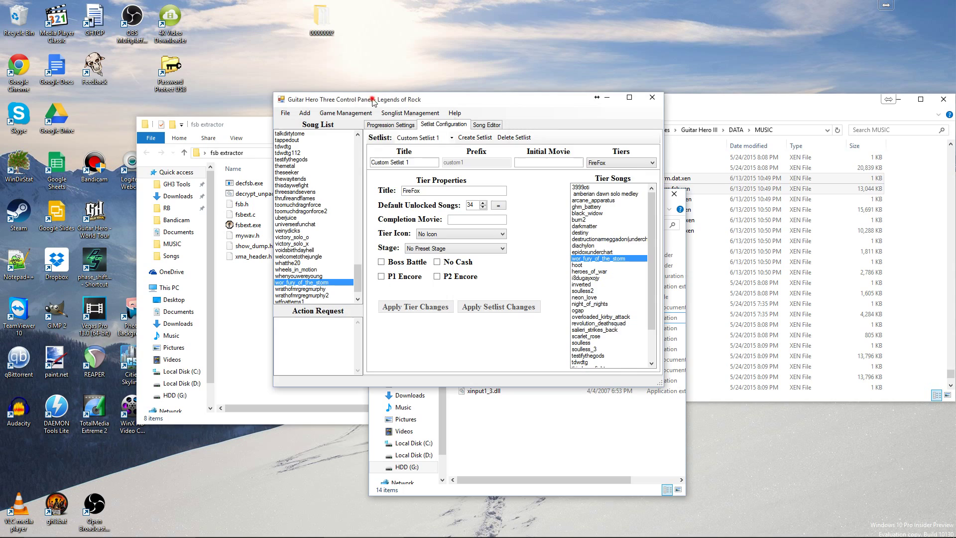
click(311, 172)
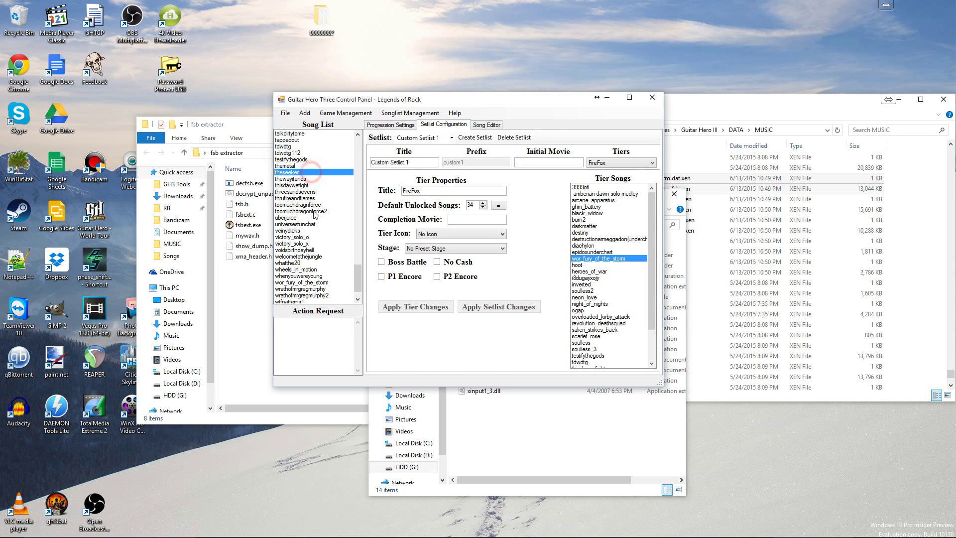
Check the export options for thrufireandflames, and start adding a new song named fireandflames.
click(295, 199)
click(285, 113)
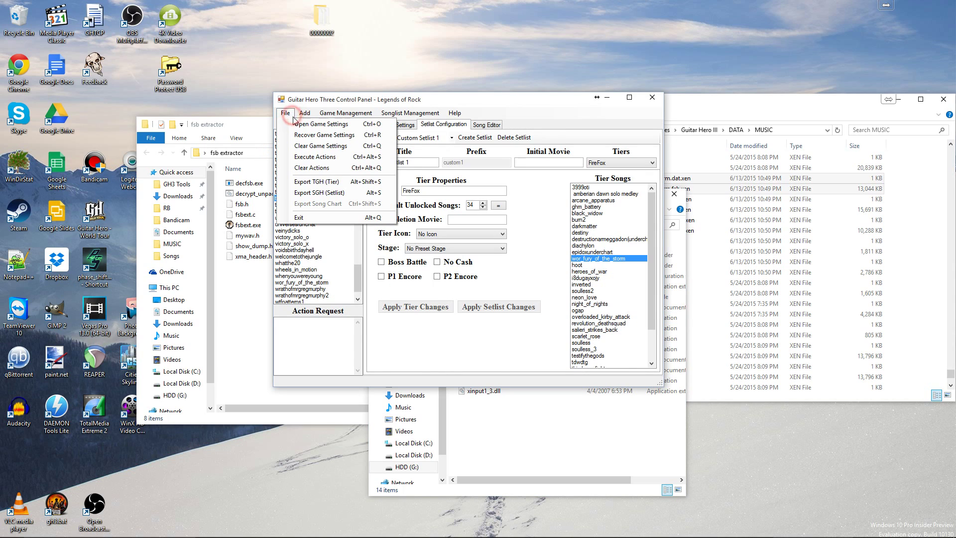
click(309, 122)
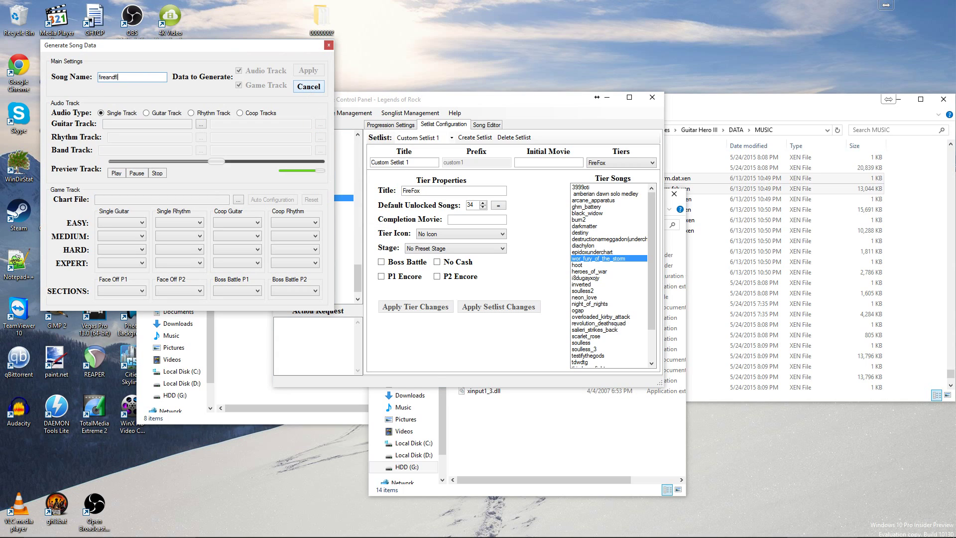
Browse for the guitar audio track in the Guitar Hero III DATA\MUSIC folder on HDD (G:).
click(201, 123)
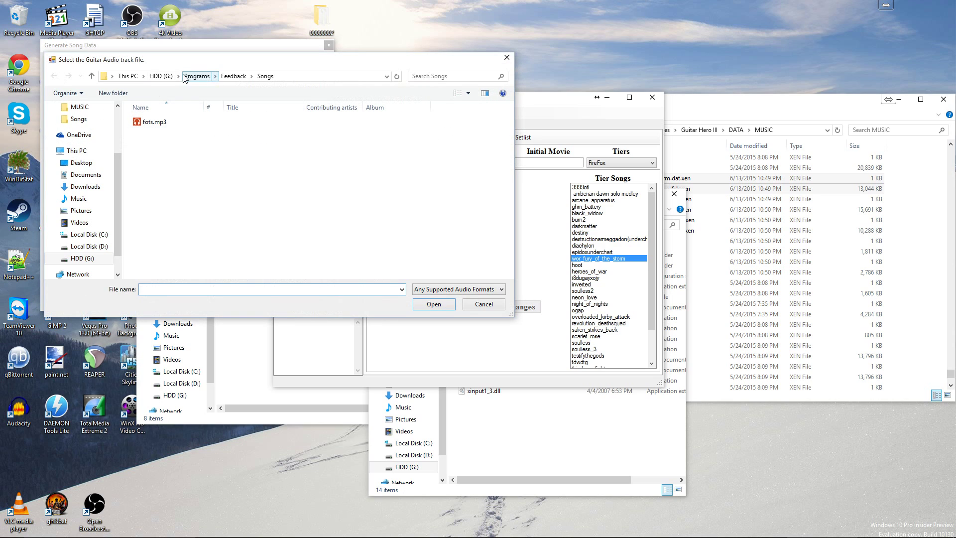
click(161, 76)
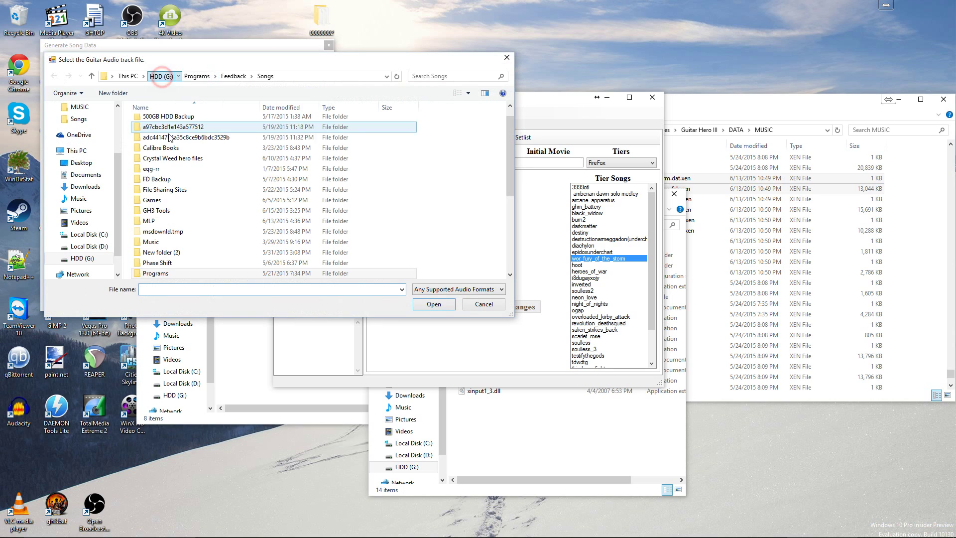
double_click(169, 201)
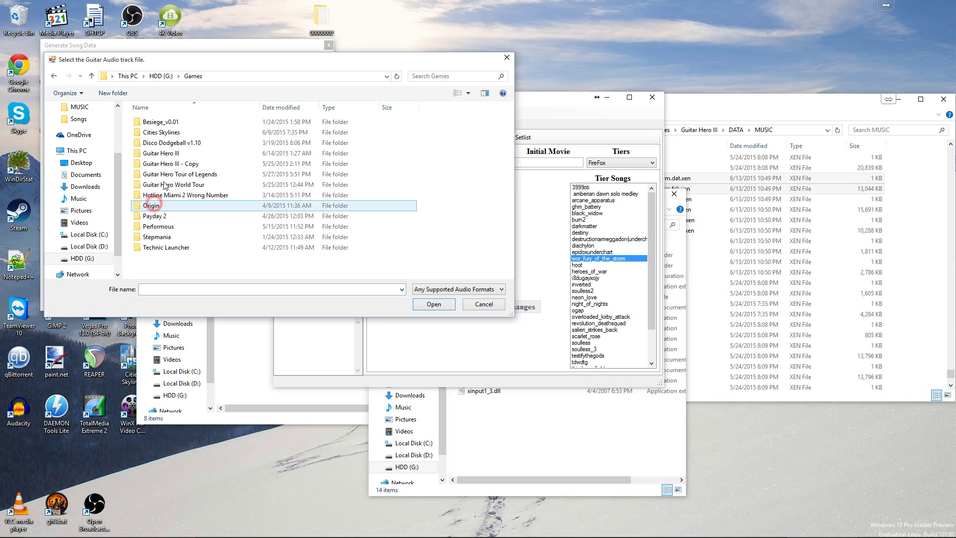
double_click(173, 153)
double_click(170, 122)
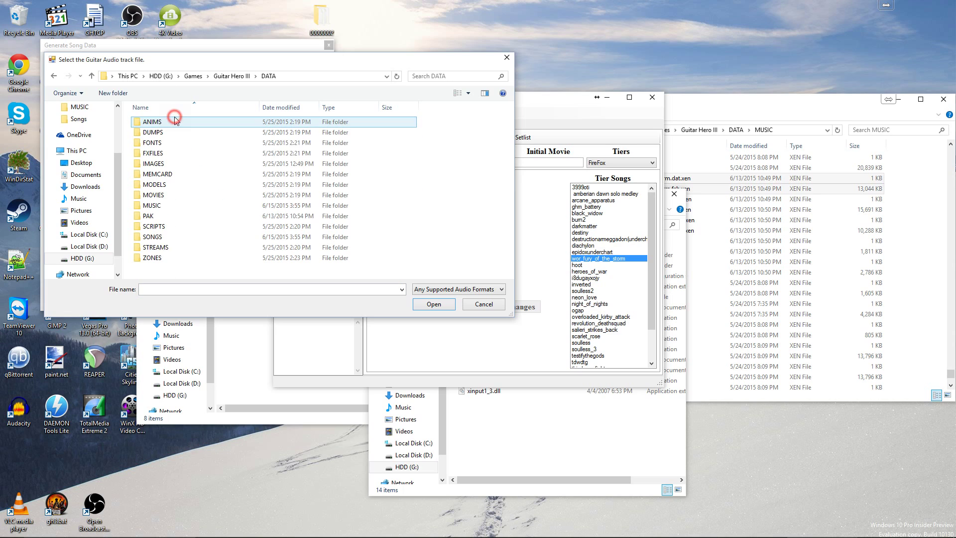
double_click(175, 204)
Find thrufireandflames.dat.xen in the MUSIC folder and load it as the guitar track.
click(199, 153)
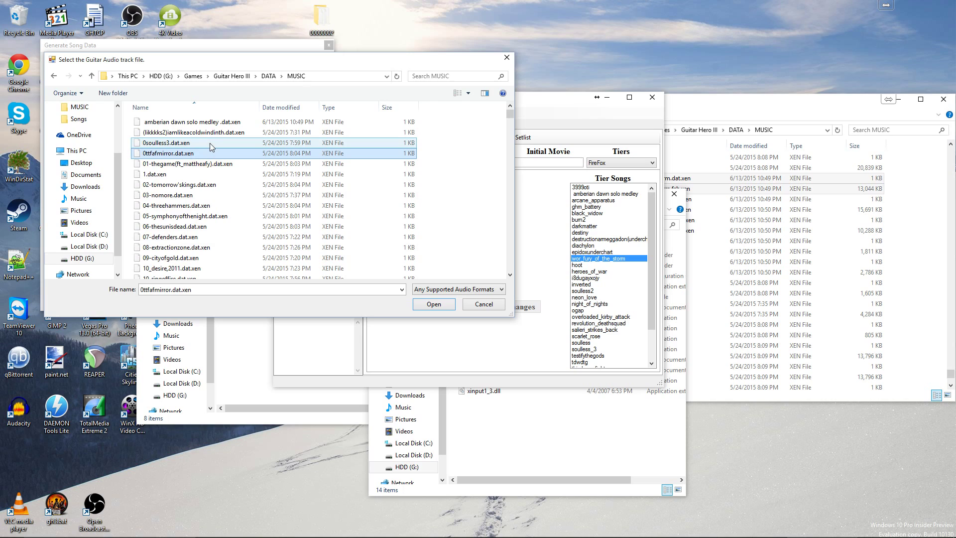
text(rabl(125%speed)
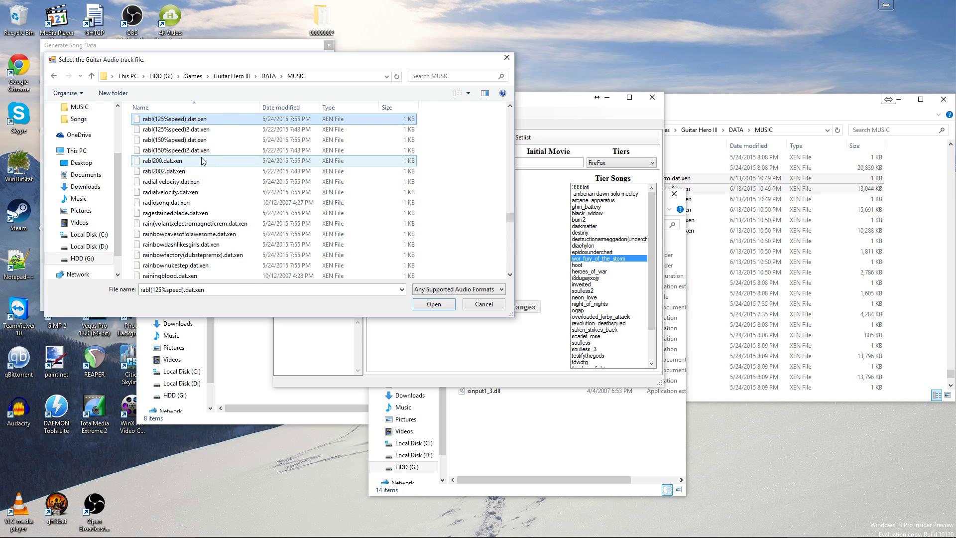
text(thatmelody)
scroll(241, 237, down, 15)
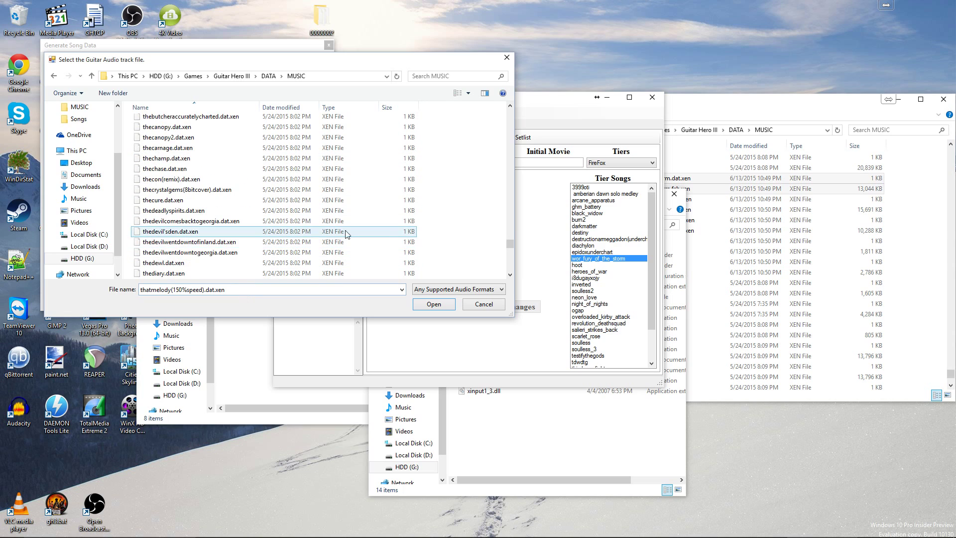
scroll(257, 204, up, 2)
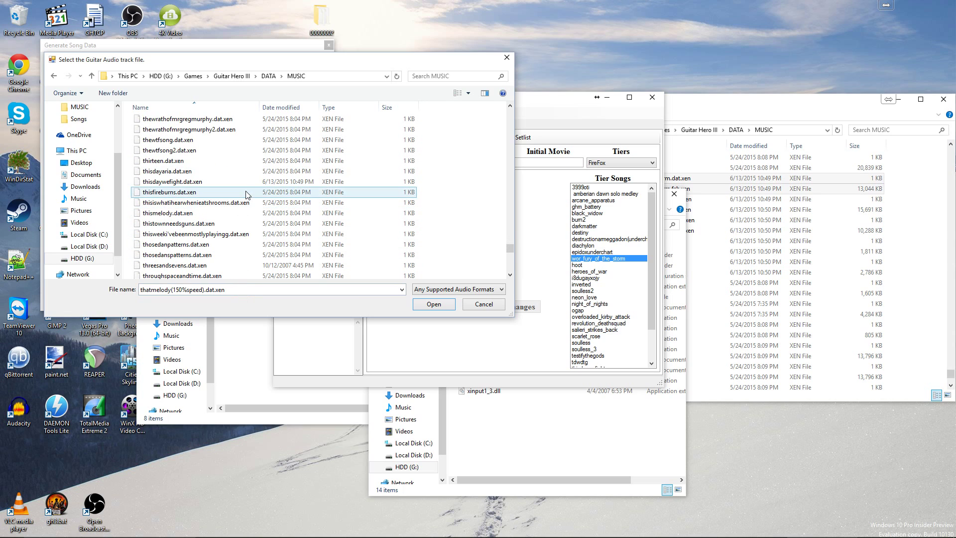
scroll(213, 204, up, 1)
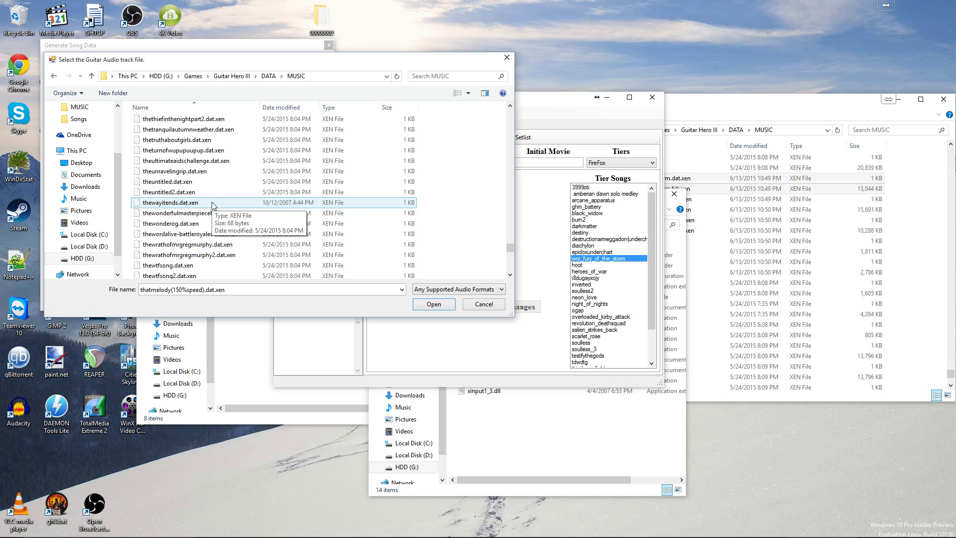
scroll(212, 207, down, 7)
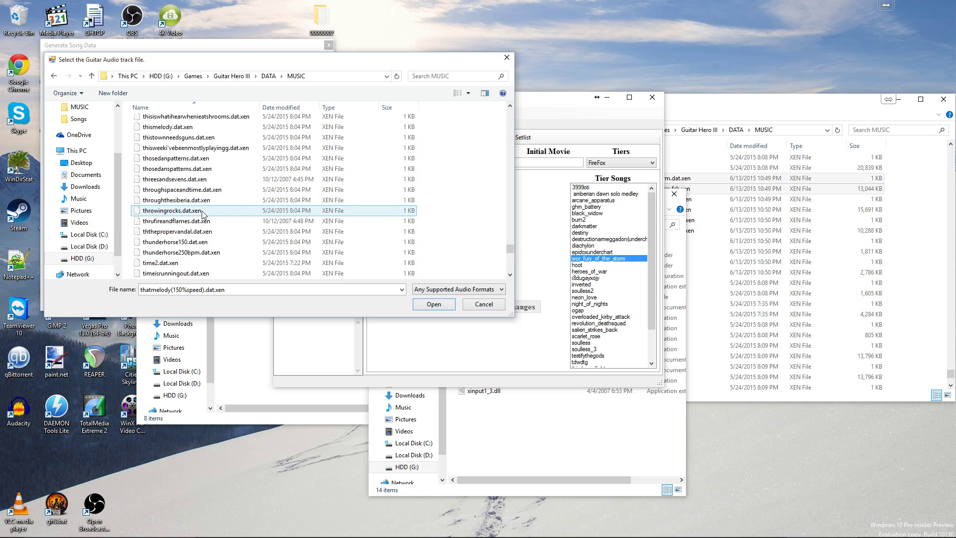
scroll(202, 213, down, 1)
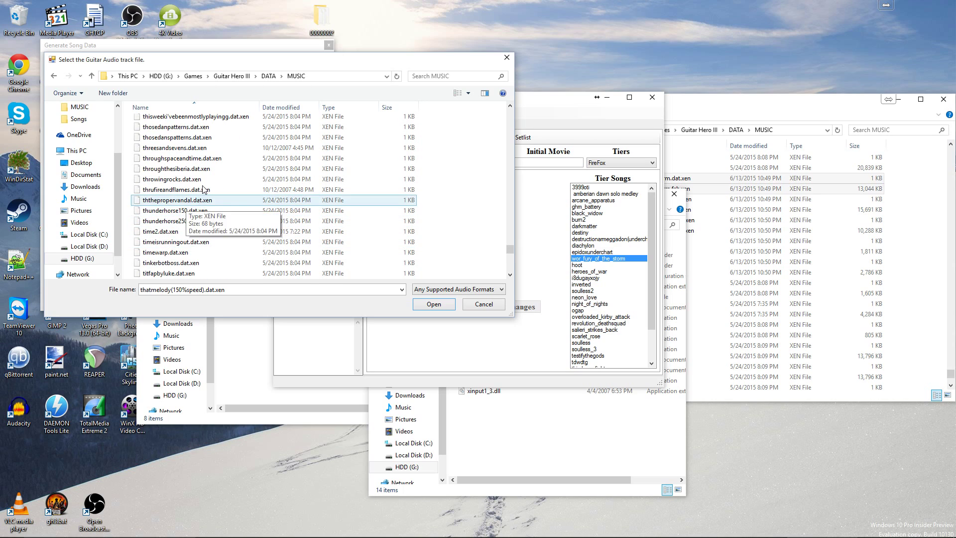
double_click(203, 191)
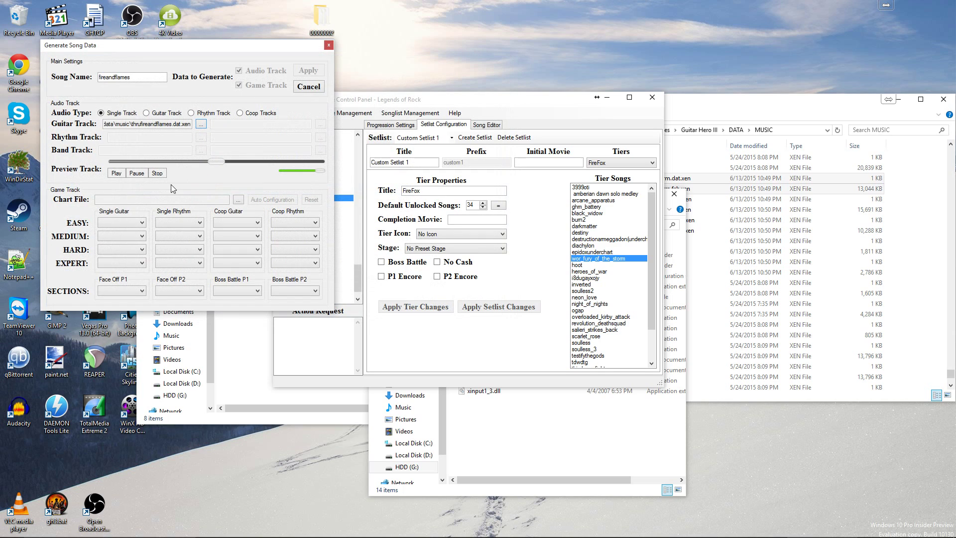
Load thrufireandflames_song.pak.xen from the Guitar Hero III DATA\SONGS folder as the chart file.
click(238, 199)
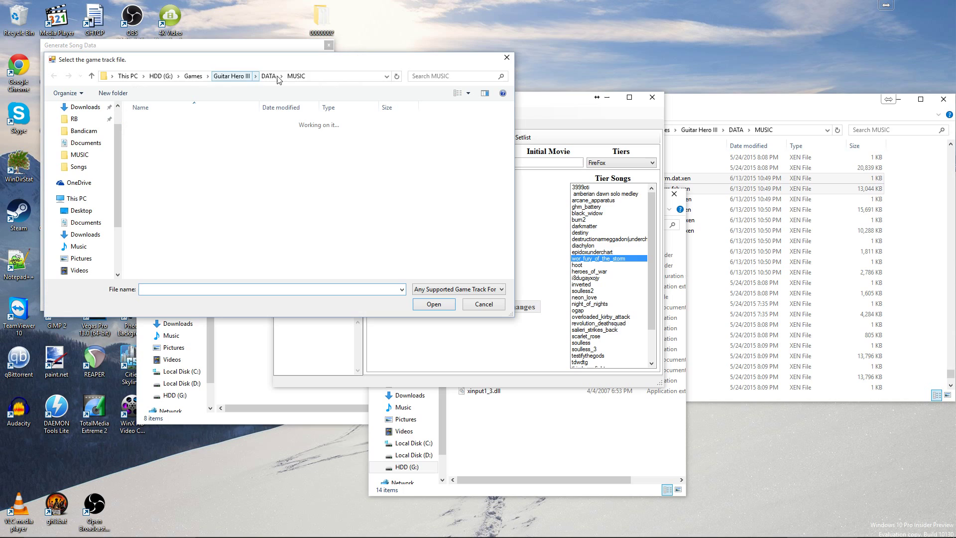
click(277, 77)
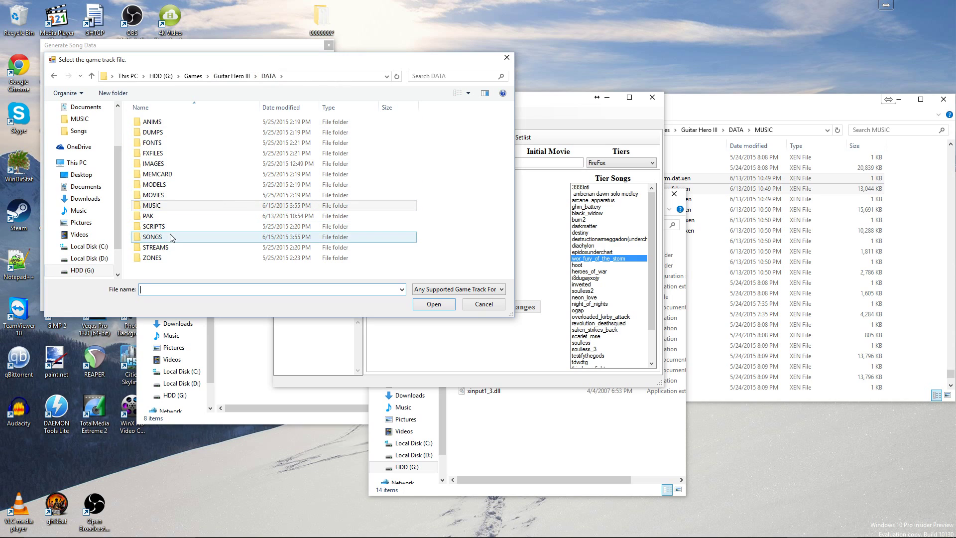
double_click(170, 237)
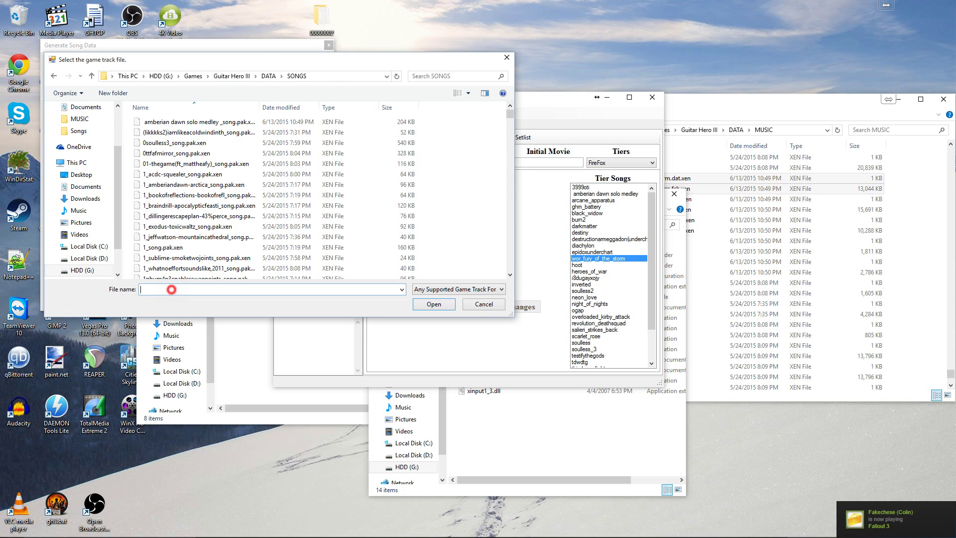
text(fire)
key(Down)
key(Return)
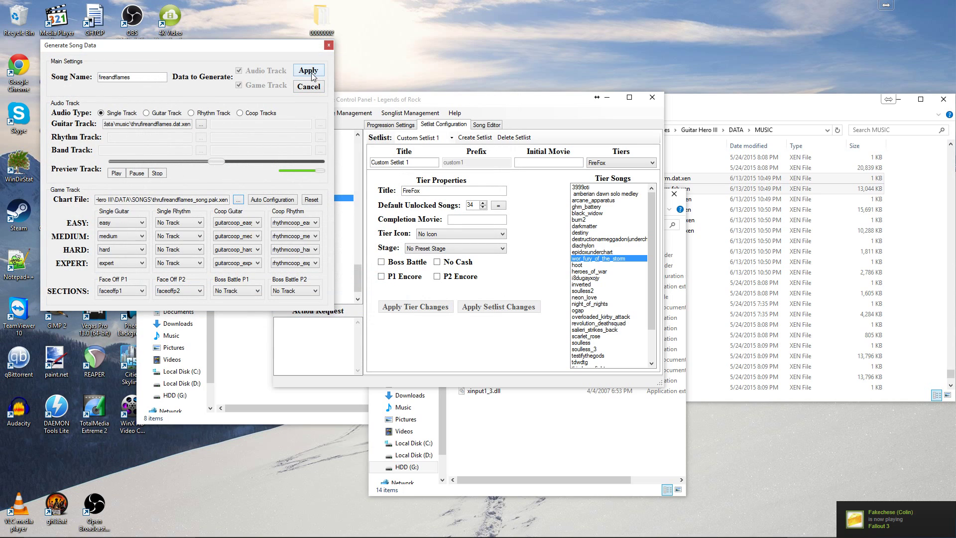
Apply the fireandflames song data with its default song properties, and execute the queued actions.
click(311, 73)
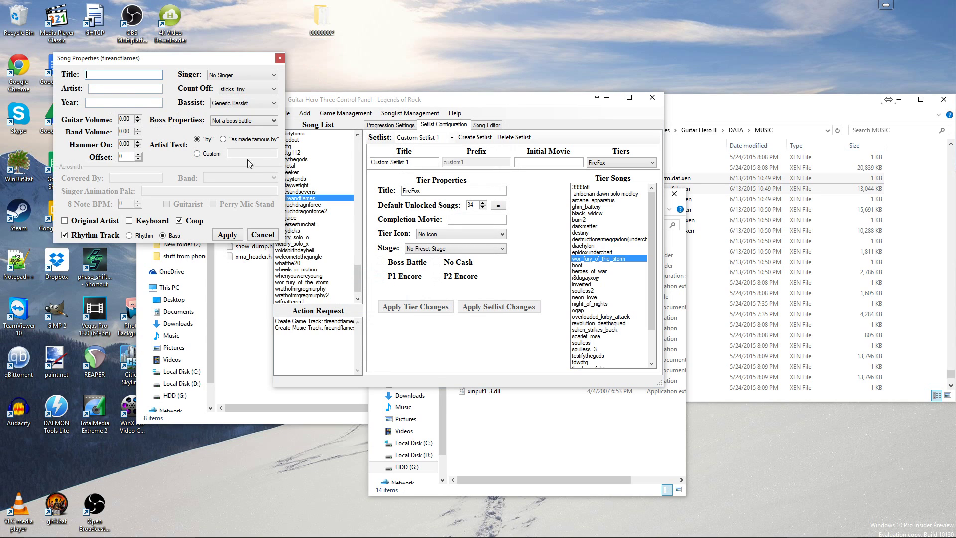
click(227, 235)
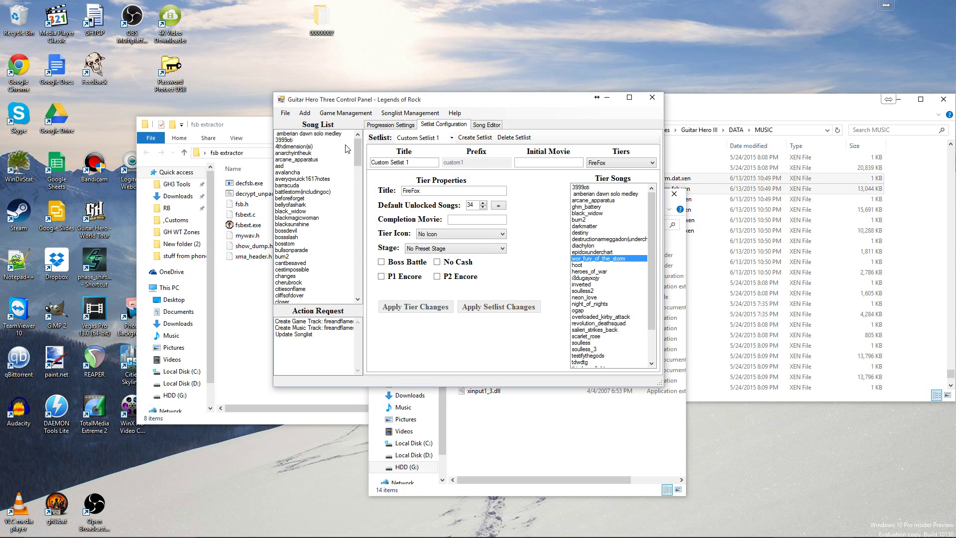
click(281, 110)
click(304, 162)
click(468, 307)
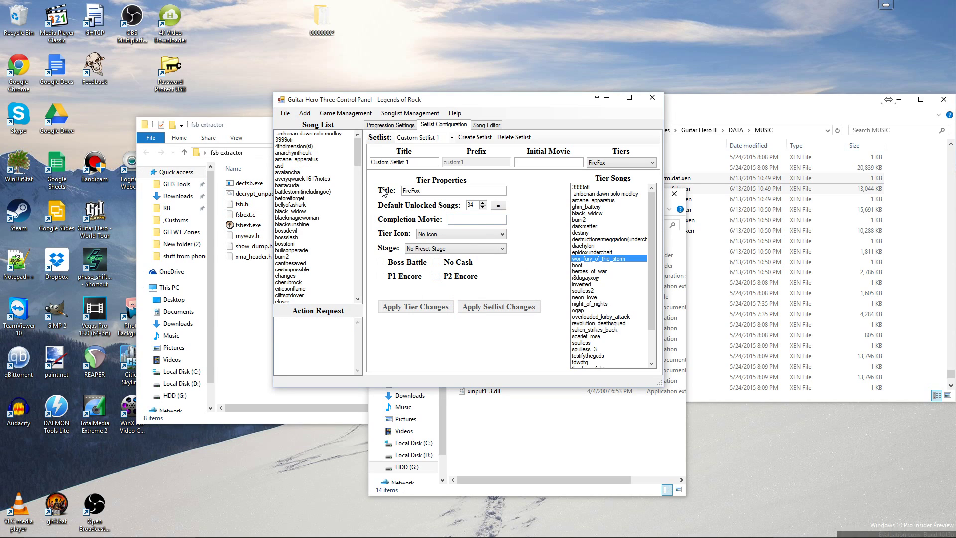
Select fireandflames in the song list and start exporting its song chart.
click(331, 202)
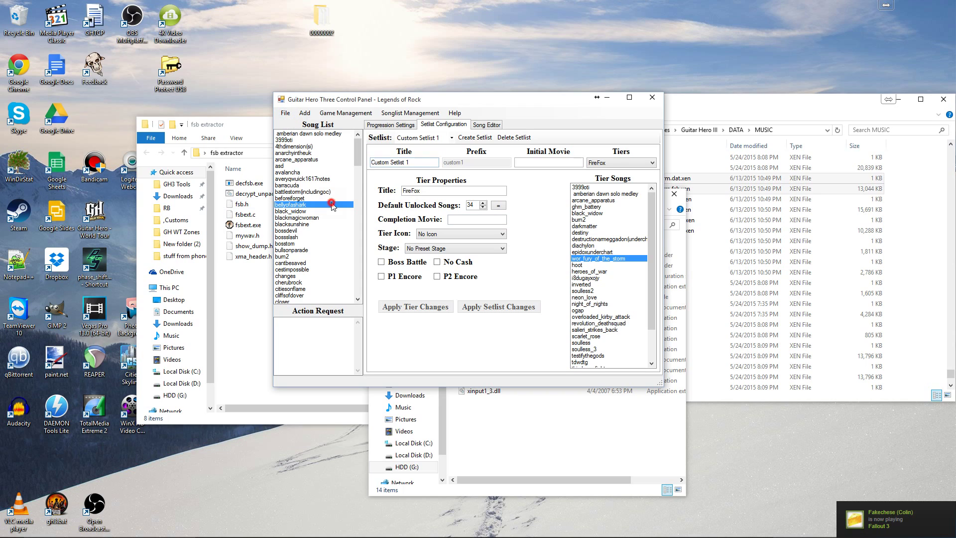
key(f)
scroll(309, 261, down, 2)
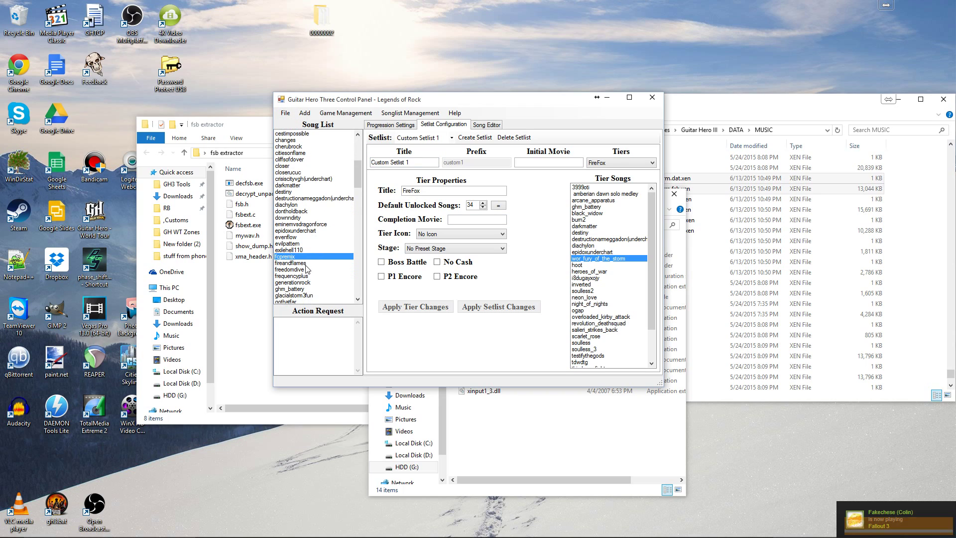
click(308, 262)
click(283, 113)
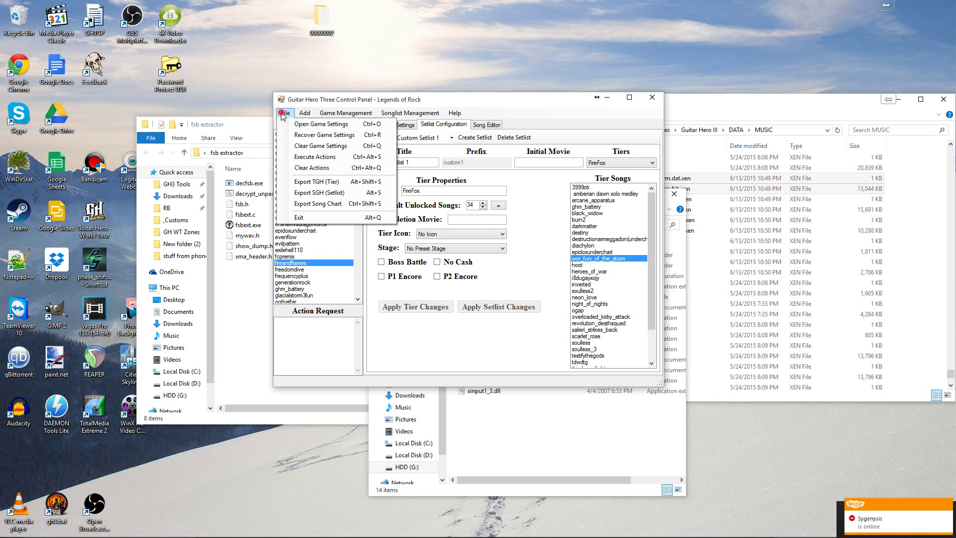
click(312, 203)
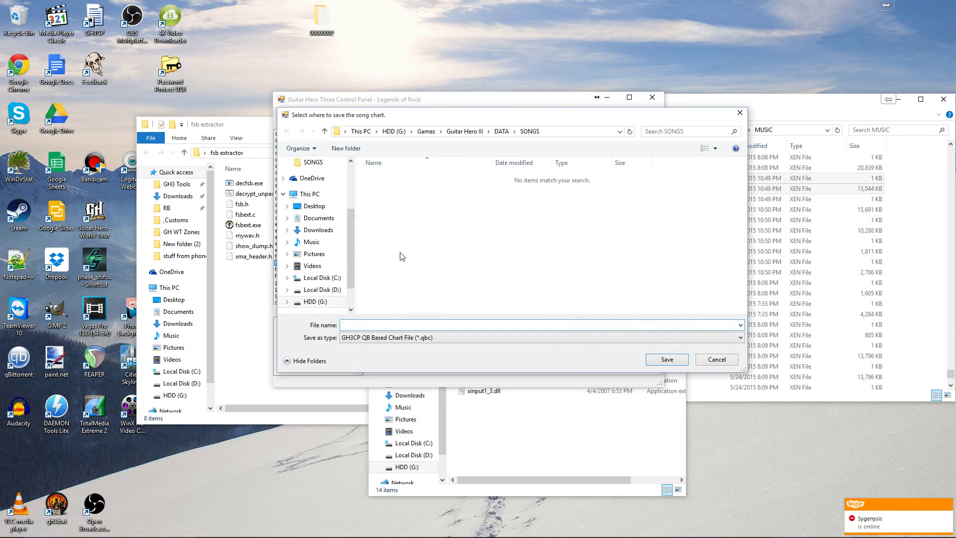
Name the exported chart ttfaf and choose Programs\Feedback\Songs on HDD (G:) as its destination.
text(ttfaf)
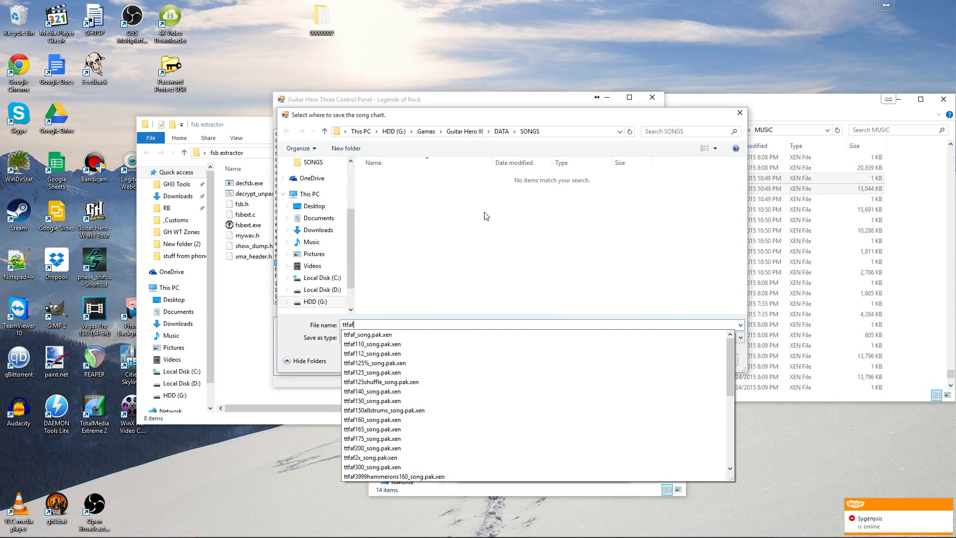
click(426, 130)
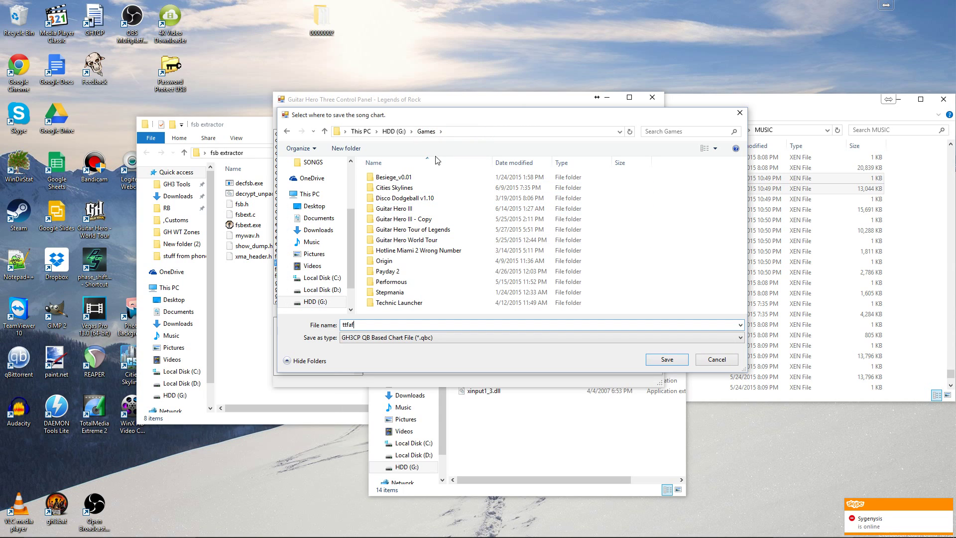
click(393, 131)
scroll(416, 264, down, 5)
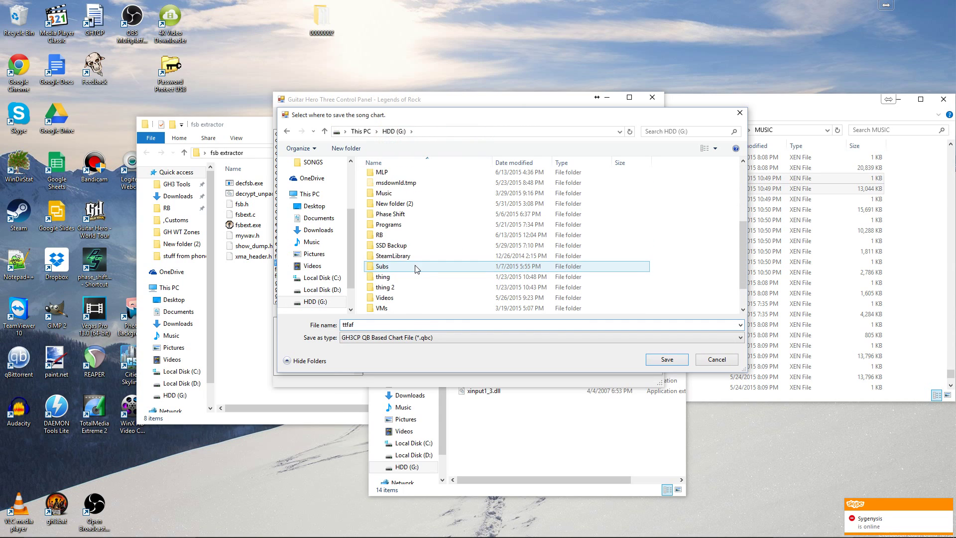
double_click(389, 225)
double_click(394, 174)
double_click(398, 183)
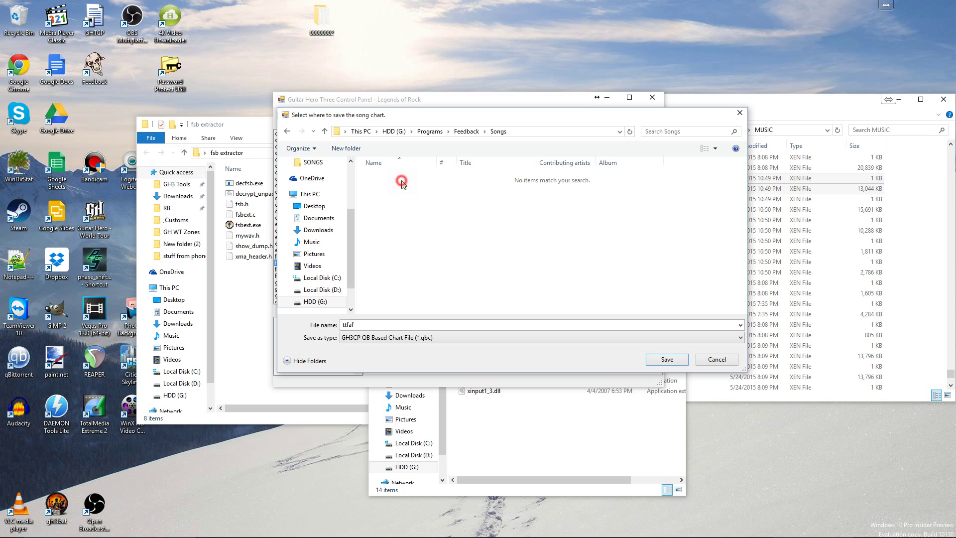
Set the export format to GH3CP dB Based Chart File and save it as ttfaf.chart.
click(441, 337)
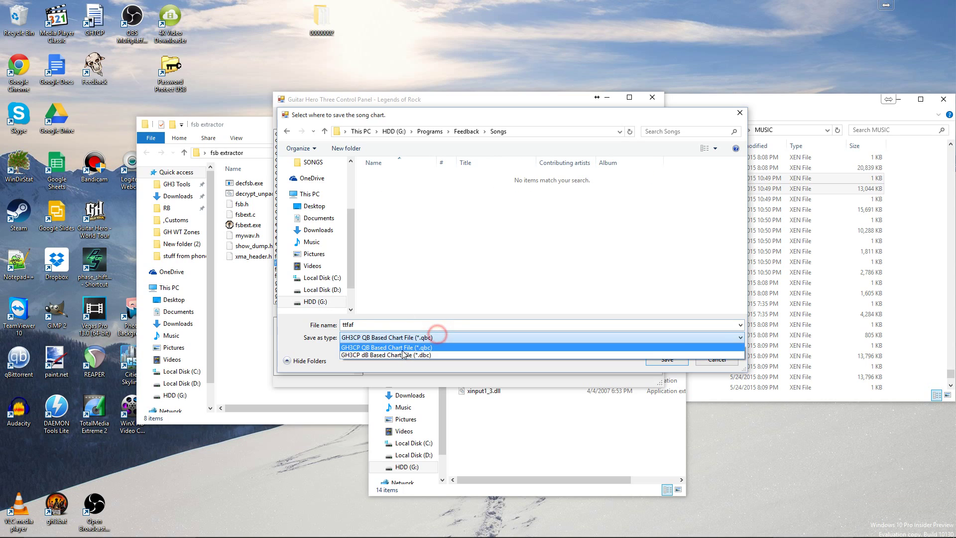
click(399, 345)
double_click(375, 324)
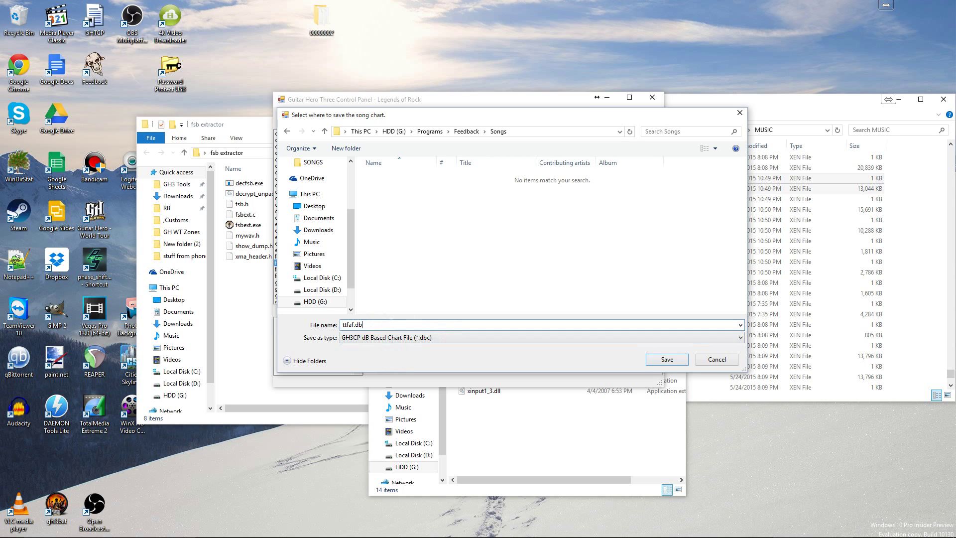
key(Return)
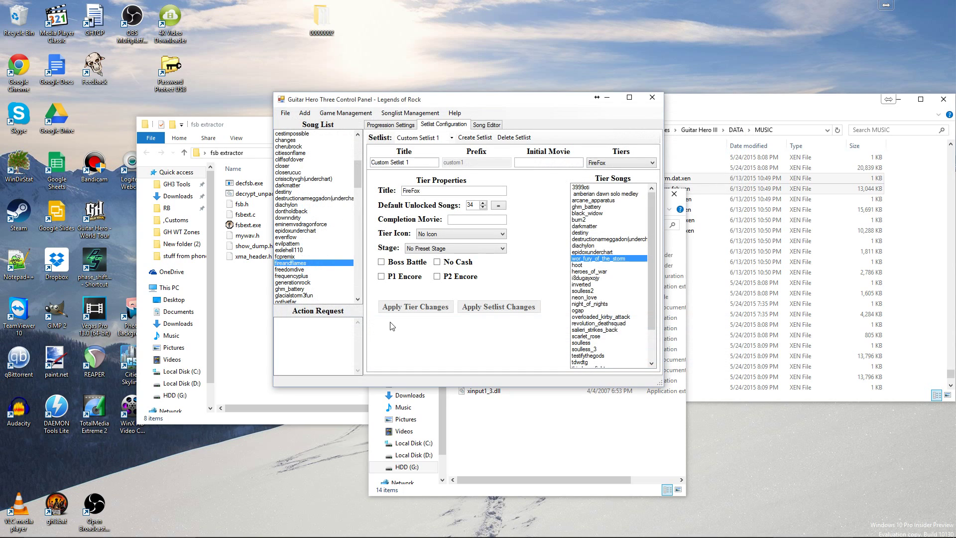
Switch to the Feedback folder and open ttfaf.chart from its Songs subfolder in Notepad++.
click(559, 451)
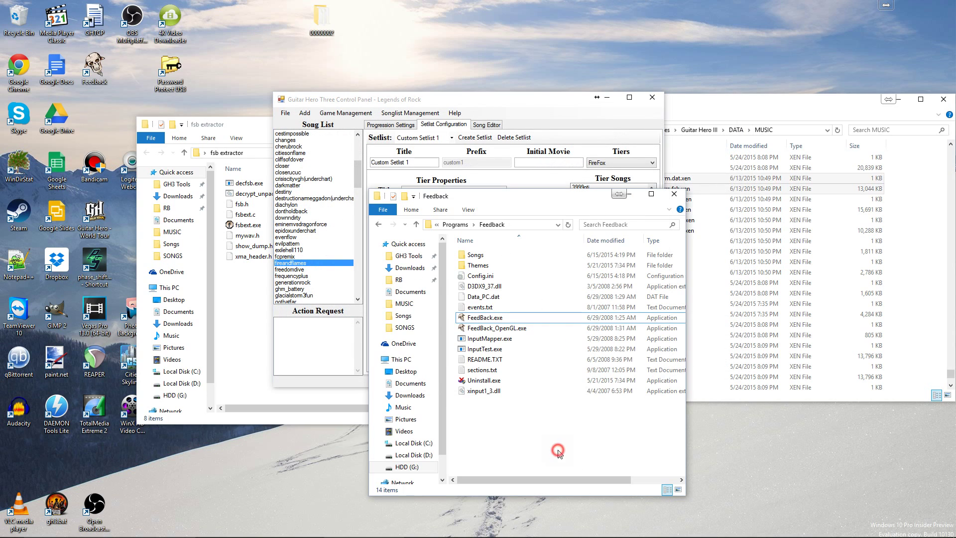
click(490, 256)
double_click(491, 256)
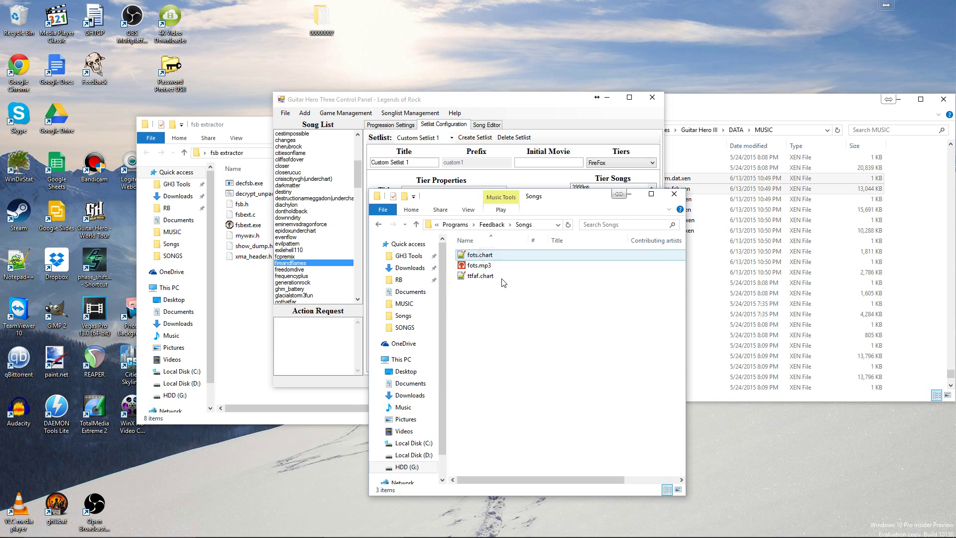
click(482, 276)
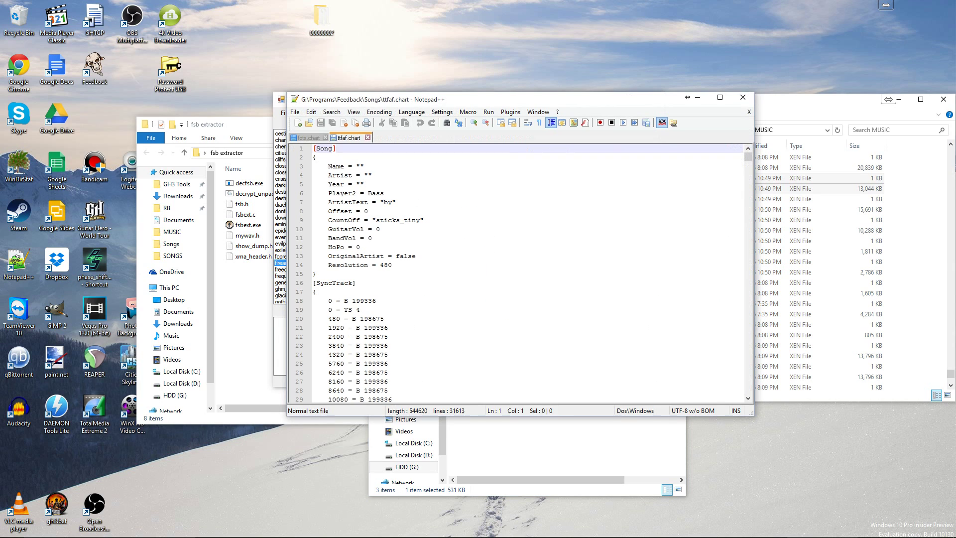
Set the Name value in the [Song] section of ttfaf.chart to "Through the Fire and Flames".
click(418, 194)
click(361, 166)
text(Thr)
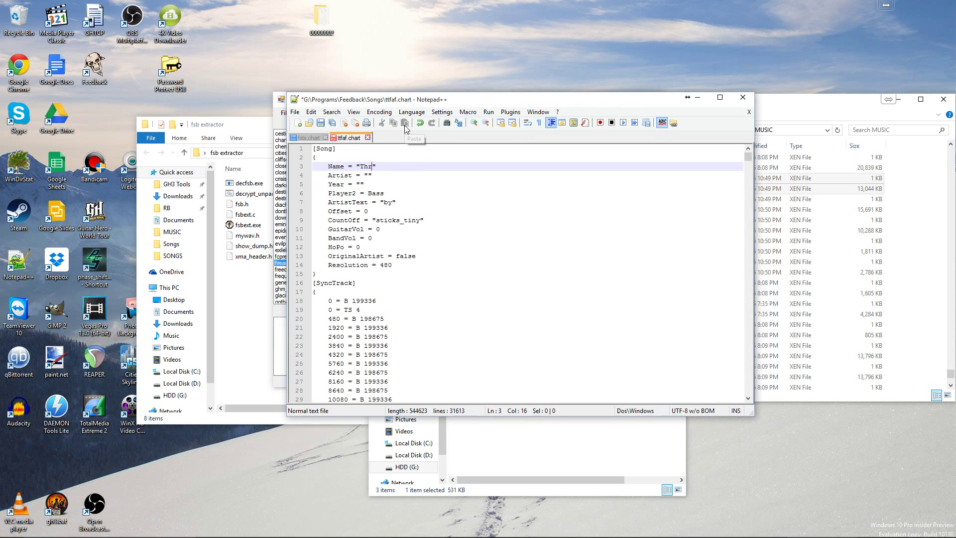
text(ough Fi)
key(BackSpace)
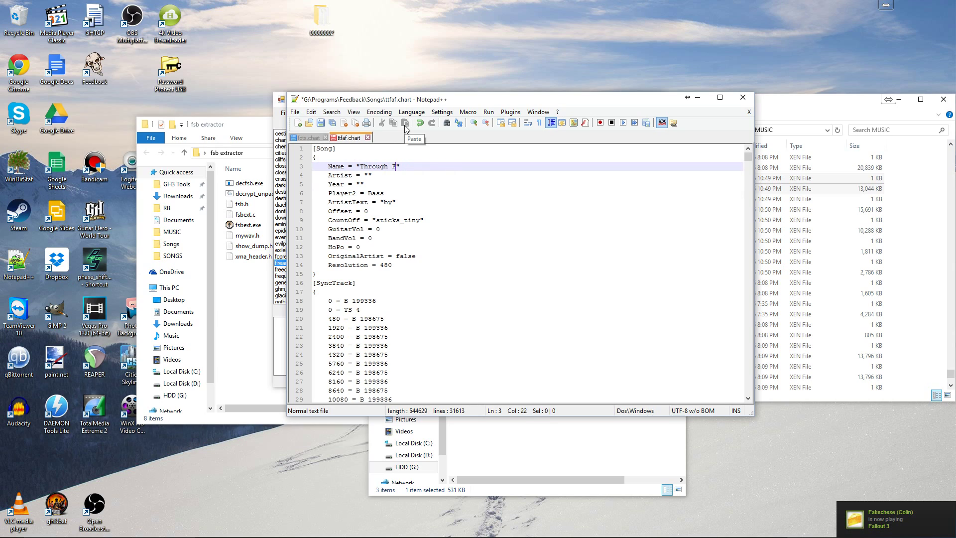
text(d Flames)
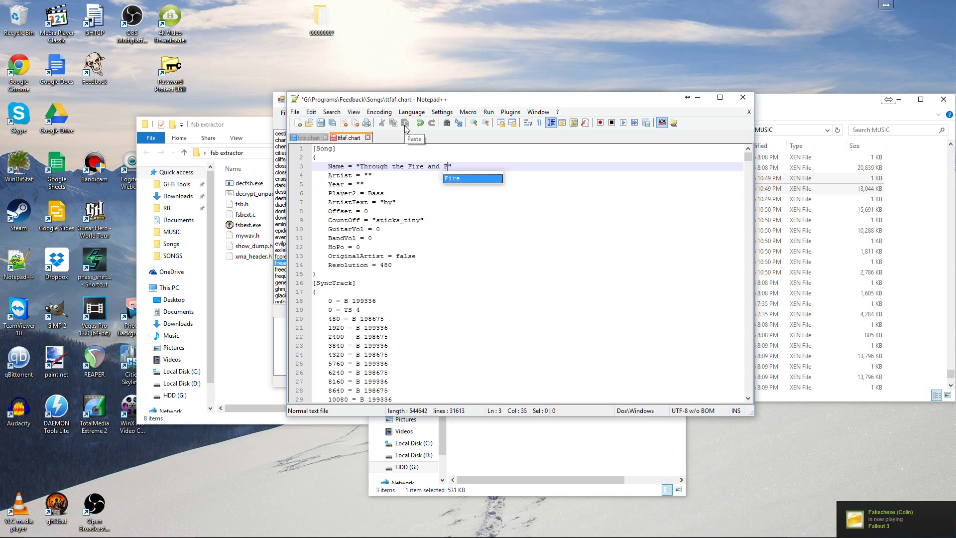
Set the Artist value in the [Song] section to "Dragonforce".
key(Down)
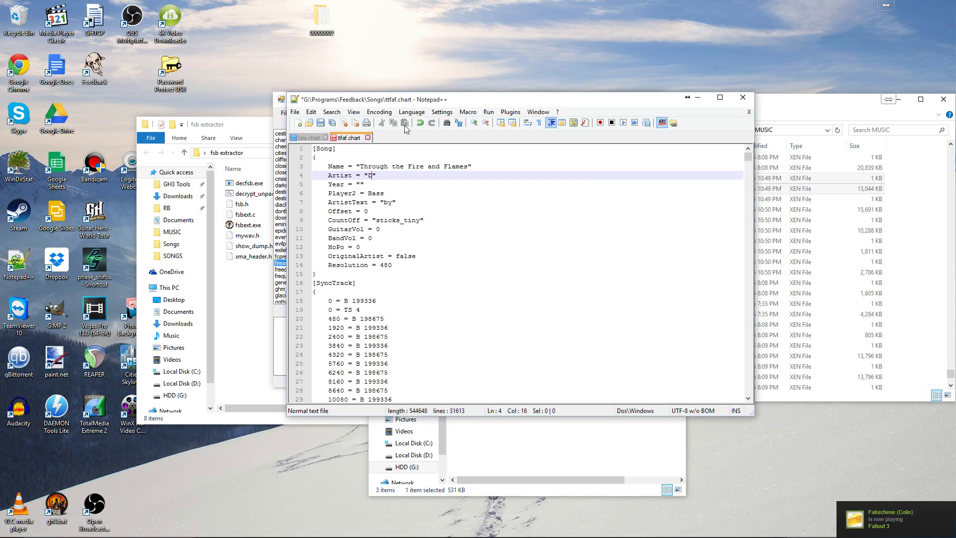
text(nfor)
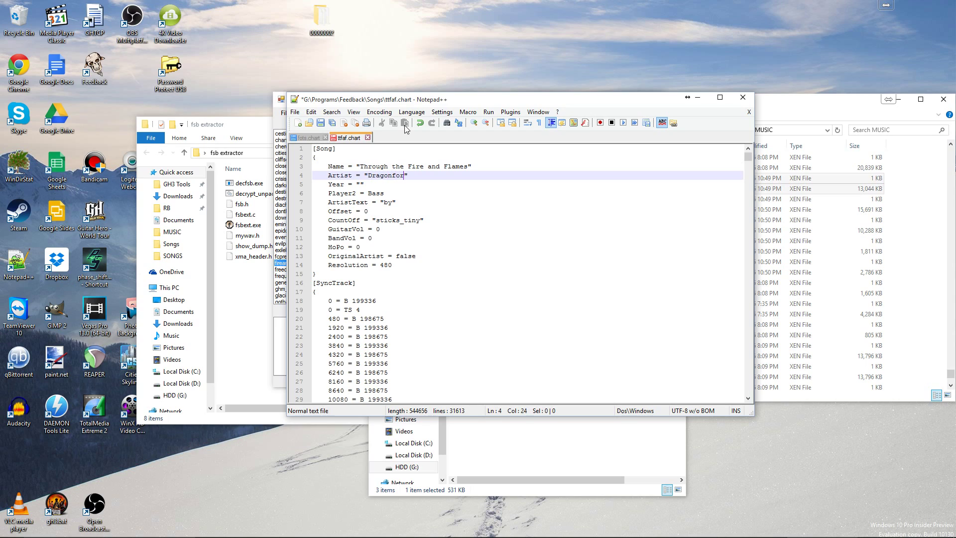
text(ce)
key(Down)
key(Down)
key(Down)
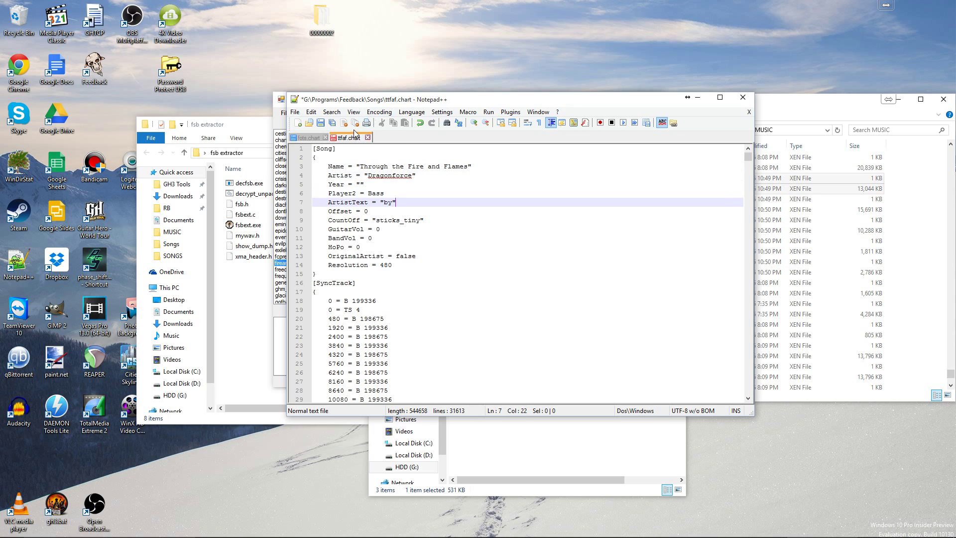
Search for "Guitar" with an empty replacement, skip GuitarVol, and remove the word from the EasySingleGuitar section header.
click(459, 124)
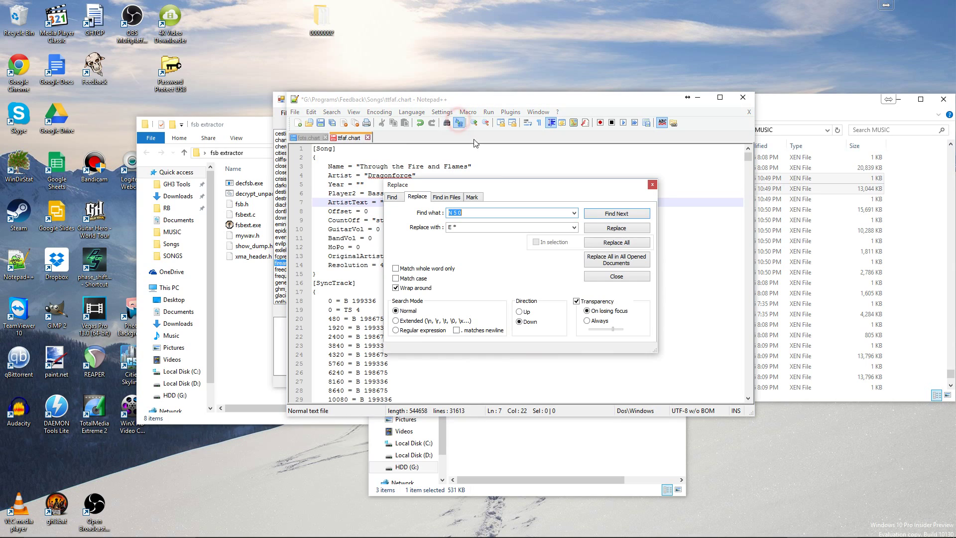
key(BackSpace)
key(Tab)
key(BackSpace)
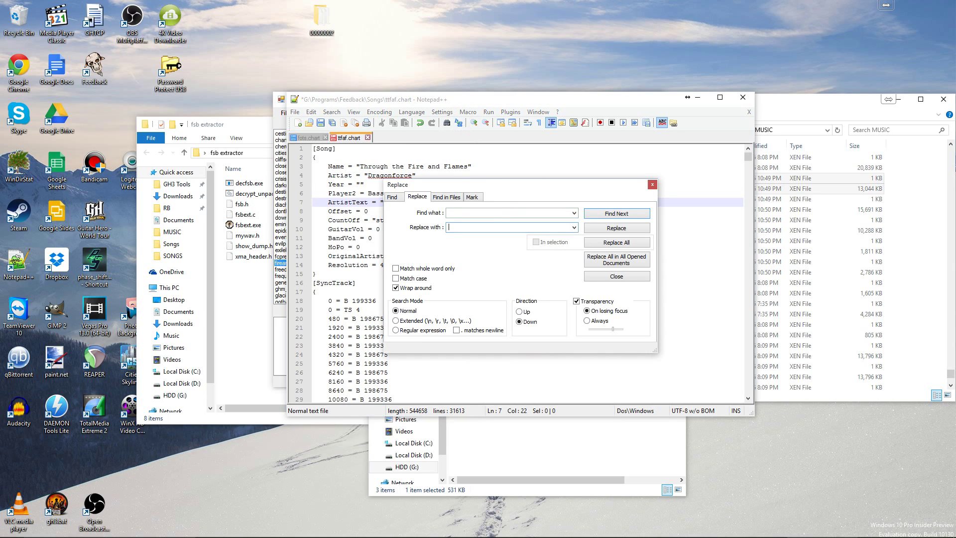
click(467, 214)
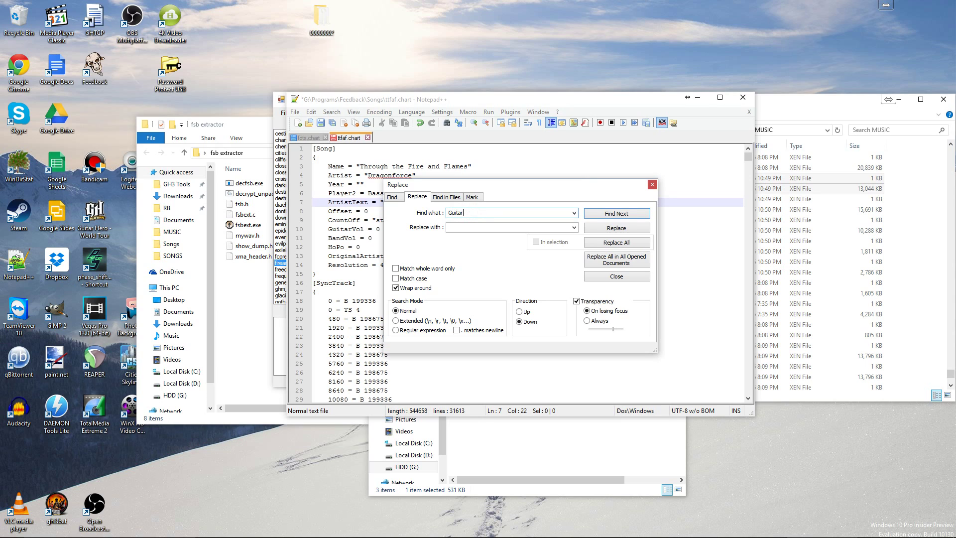
click(616, 214)
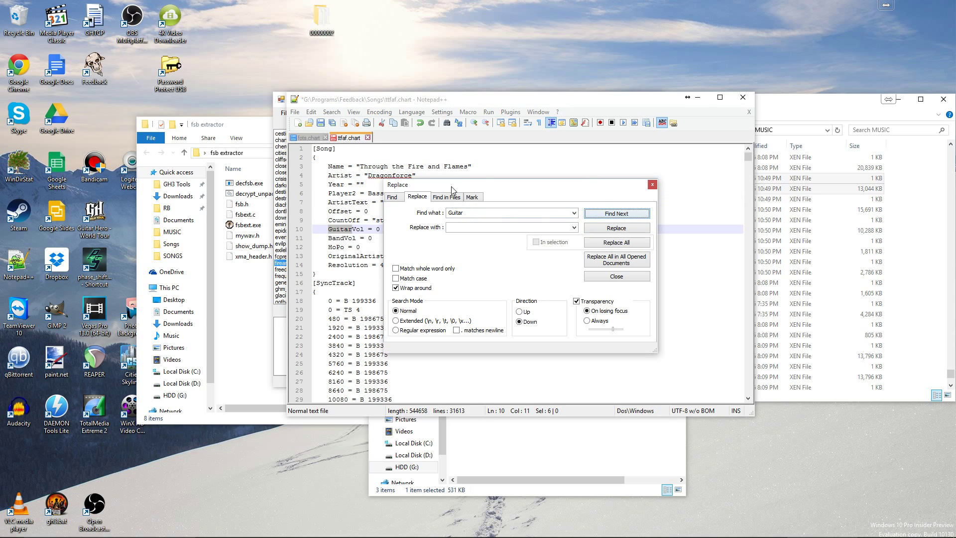
drag(453, 189, 646, 165)
click(808, 189)
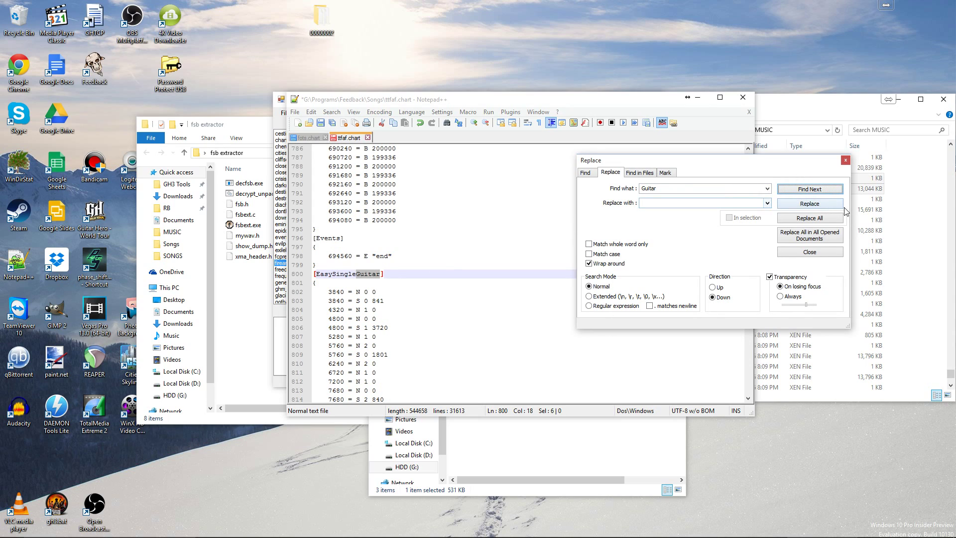
click(798, 202)
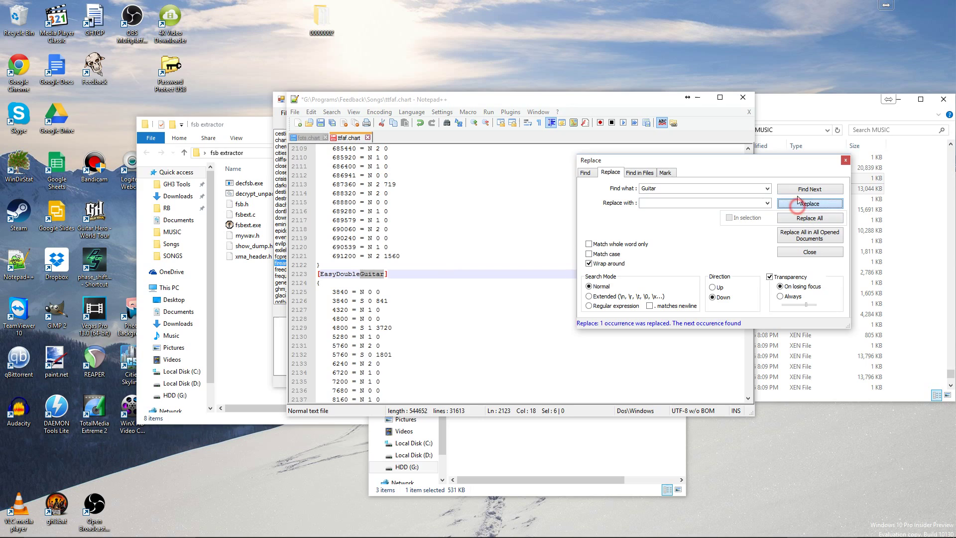
Remove "Guitar" from the MediumSingleGuitar, HardSingleGuitar and ExpertSingleGuitar headers, skipping the DoubleGuitar sections.
click(798, 189)
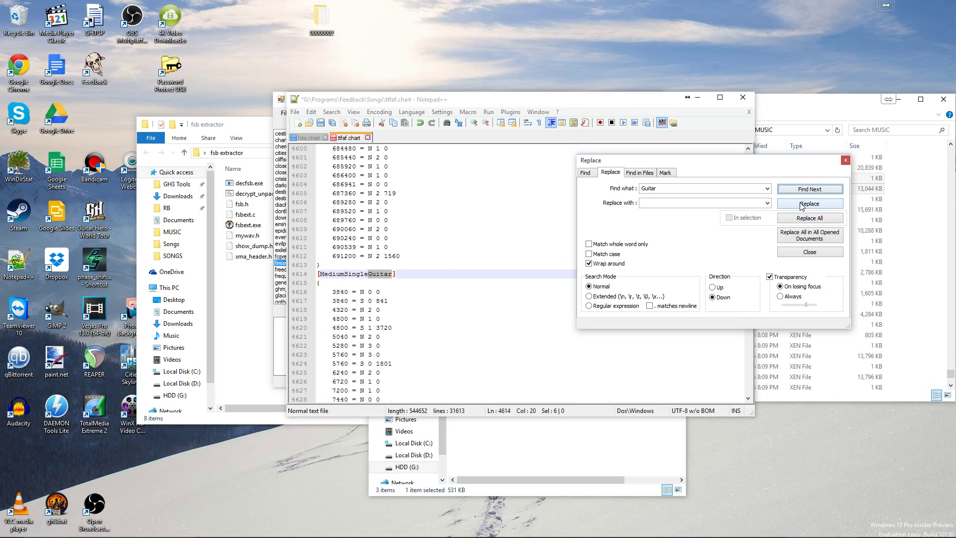
click(802, 204)
click(802, 192)
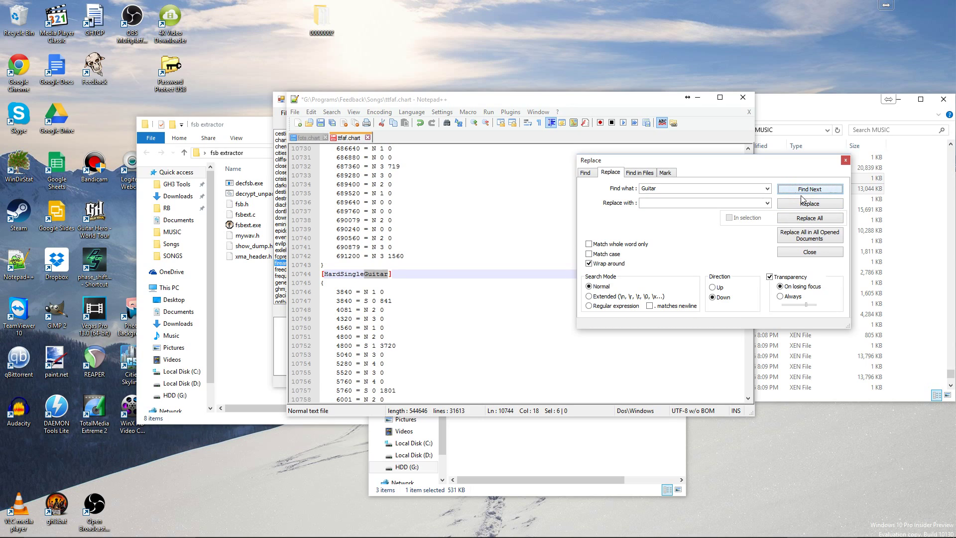
click(799, 204)
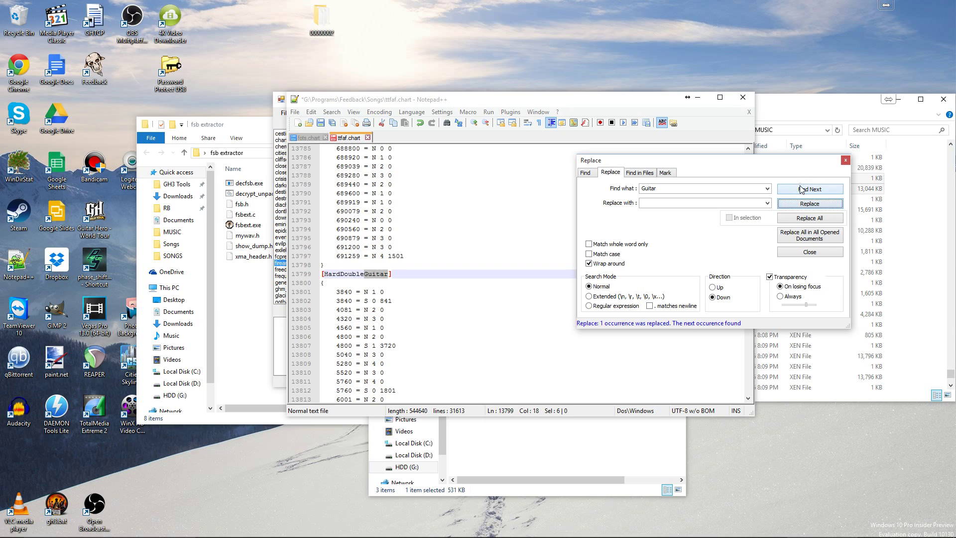
click(802, 190)
click(805, 204)
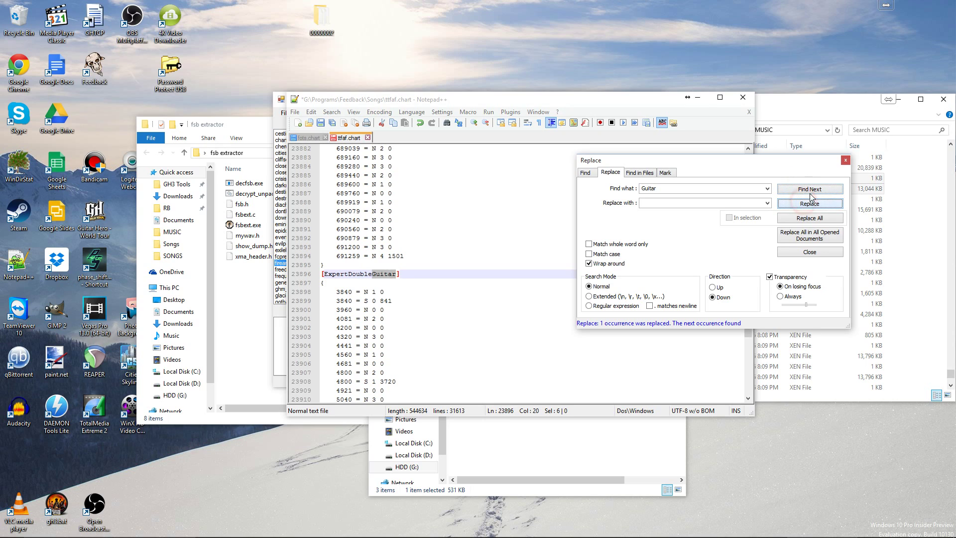
Replace "rhythm" with "bass" in the Expert, Easy, Medium and Hard DoubleRhythm section headers.
key(ctrl+h)
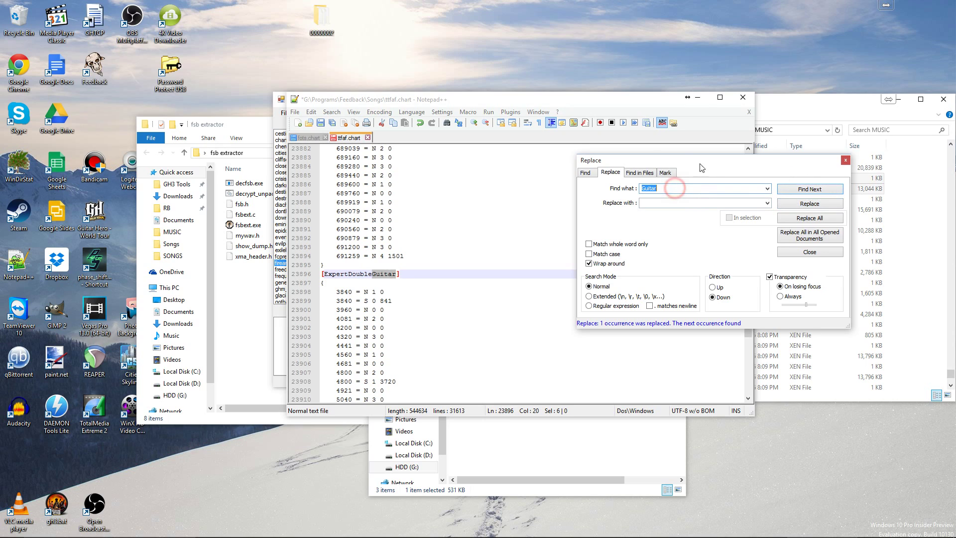
click(647, 203)
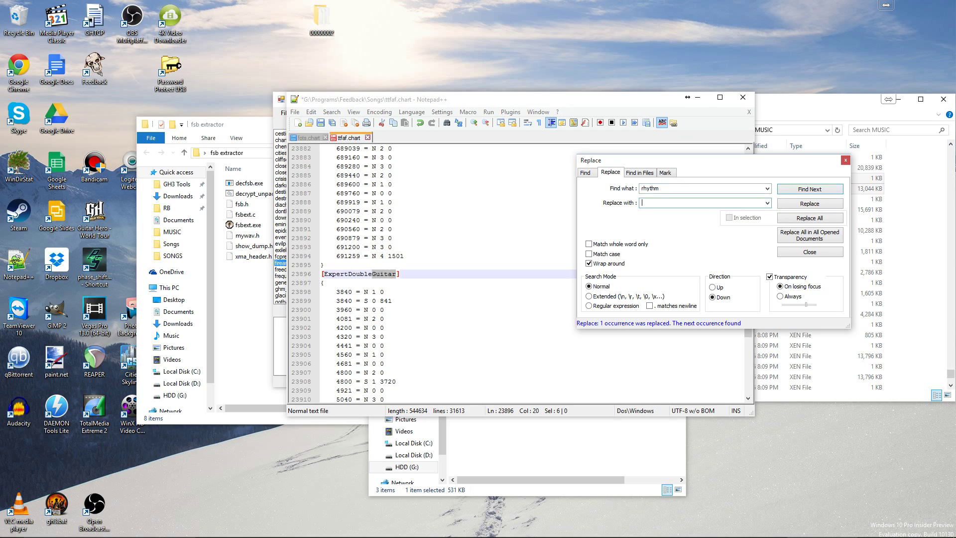
click(812, 190)
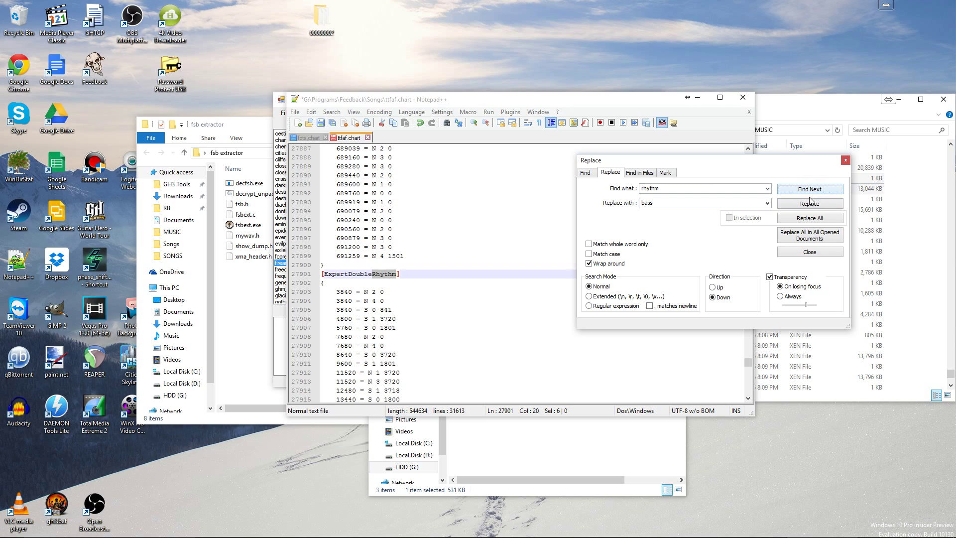
click(810, 204)
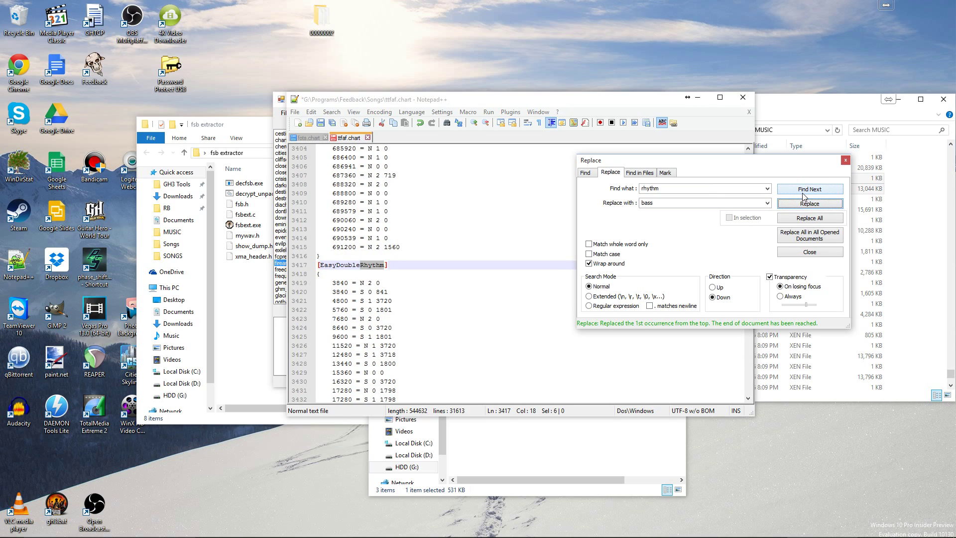
click(807, 204)
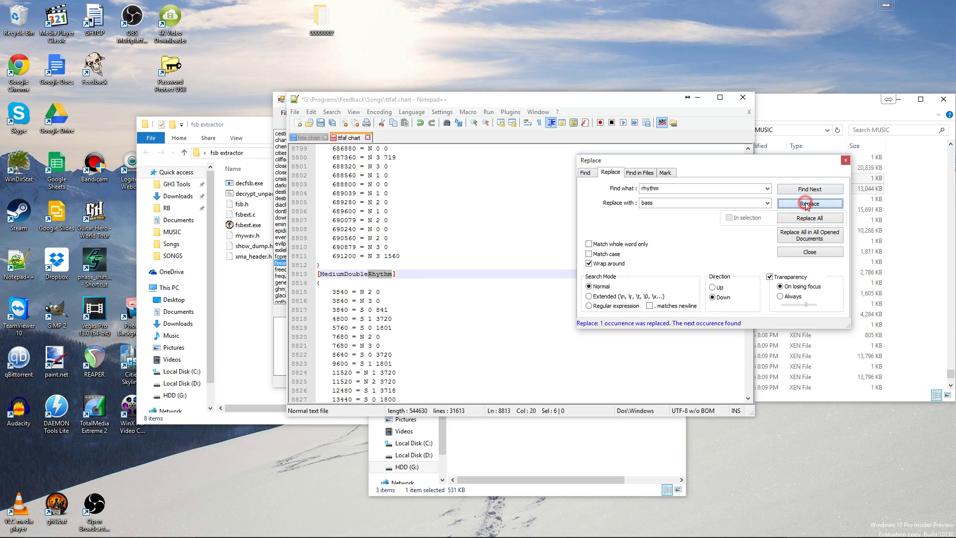
click(807, 204)
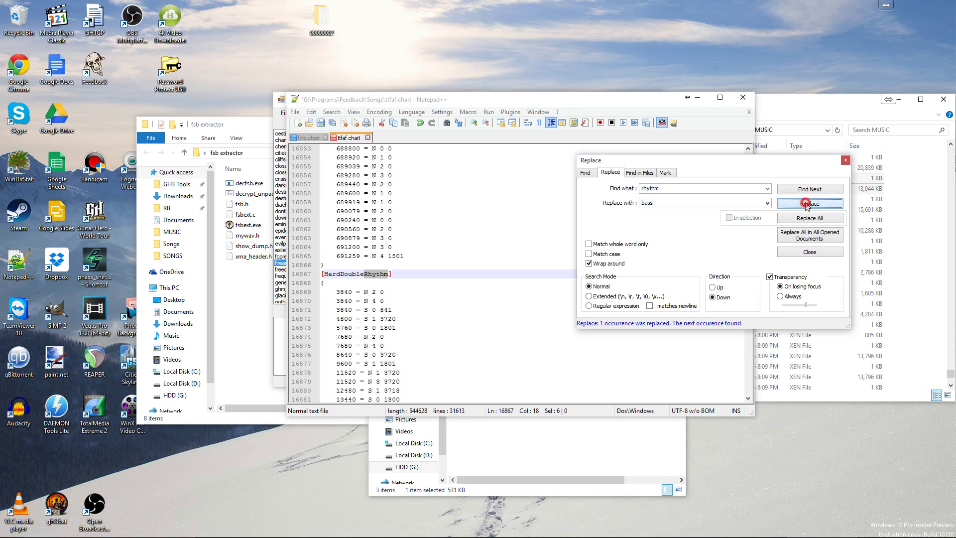
click(807, 204)
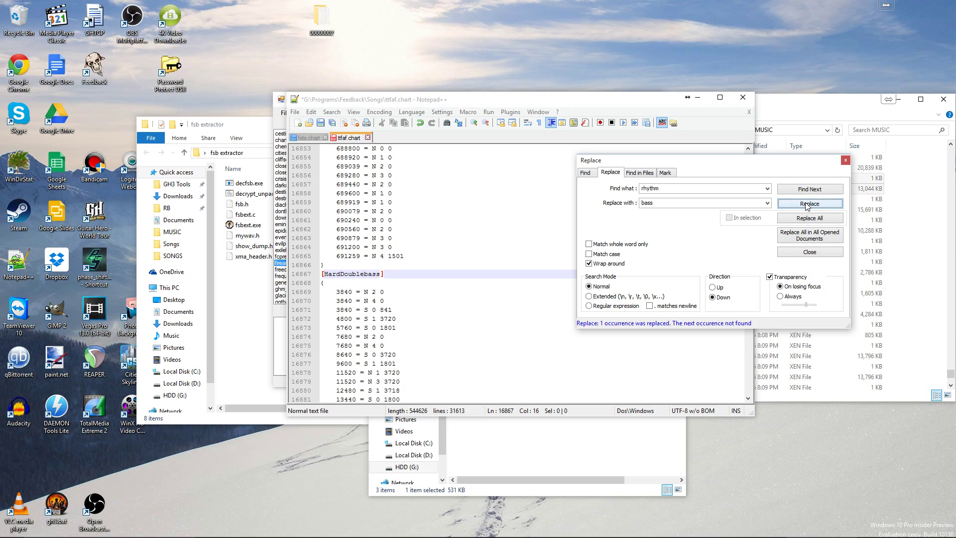
End the find-and-replace, save ttfaf.chart and close Notepad++.
click(845, 161)
click(529, 228)
key(ctrl+s)
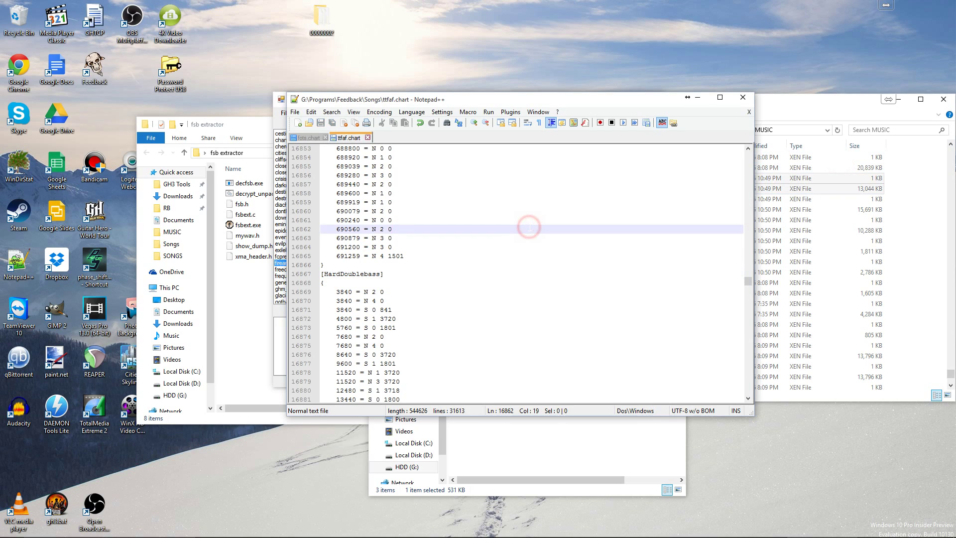
click(539, 202)
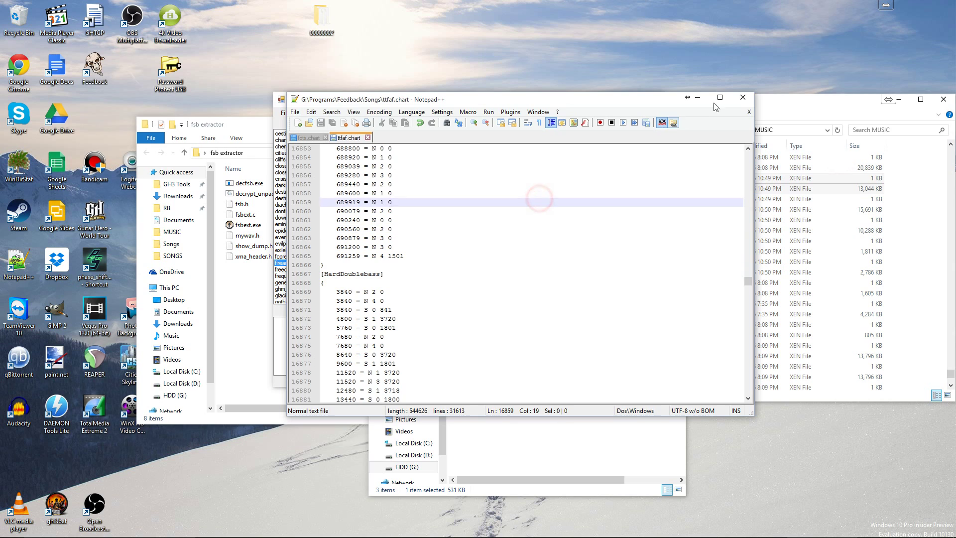
click(741, 98)
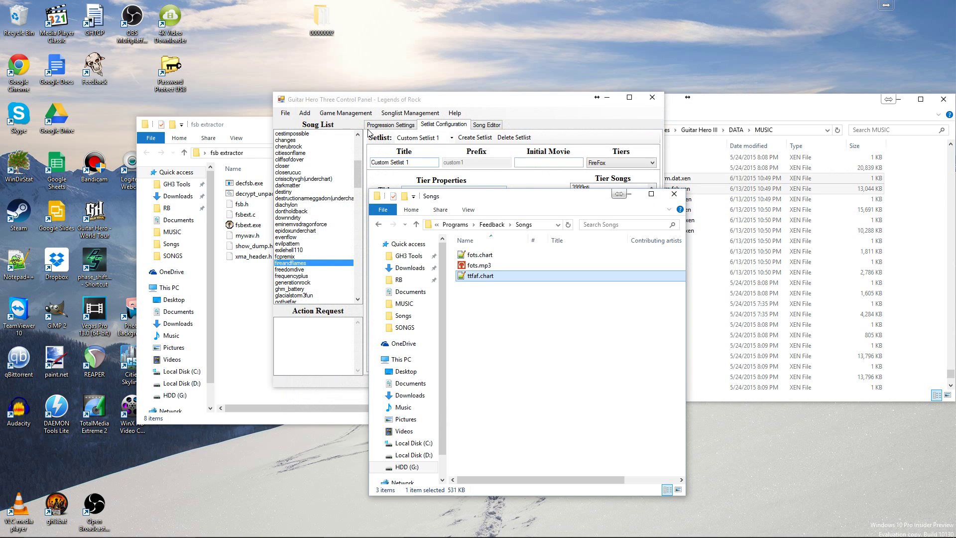
Copy thrufireandflames.dat.xen and ThruFireAndFlames.fsb.xen from the name-sorted MUSIC folder into fsb extractor, and run decrypt_unpack.bat there.
click(731, 144)
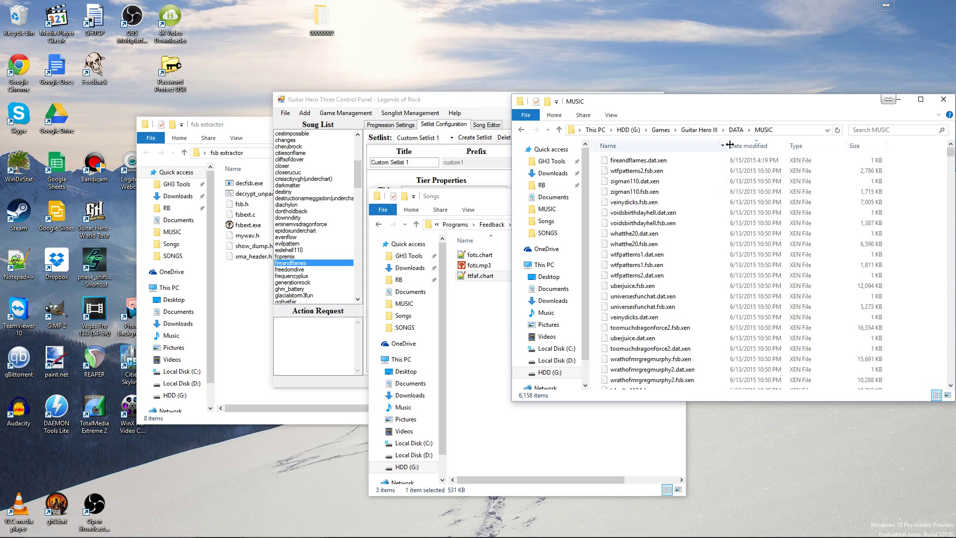
click(654, 148)
click(679, 220)
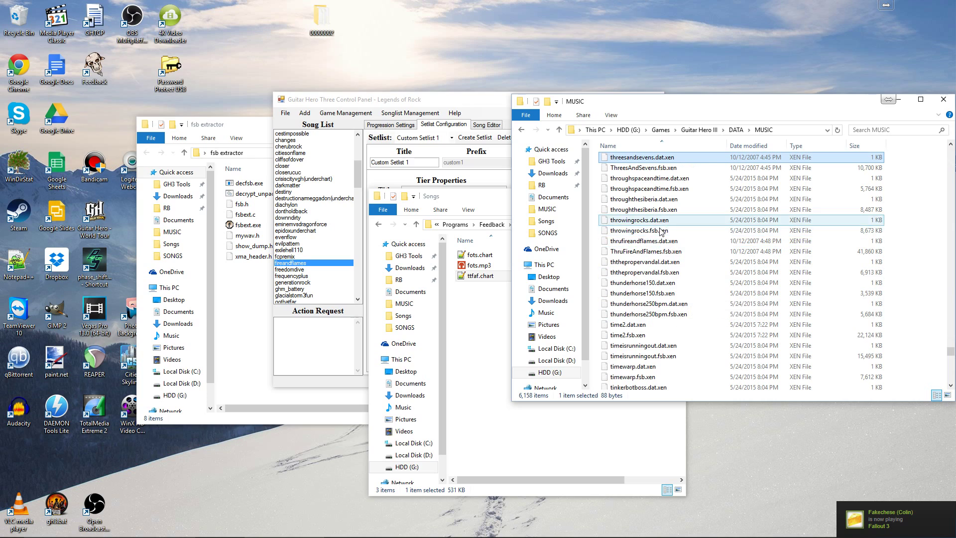
click(647, 240)
shift+click(647, 251)
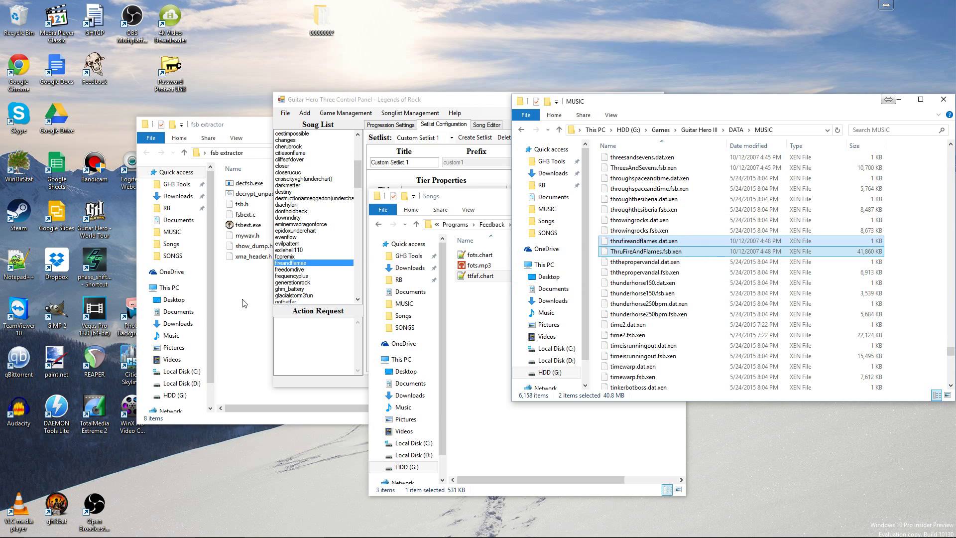
drag(244, 304, 244, 304)
double_click(249, 194)
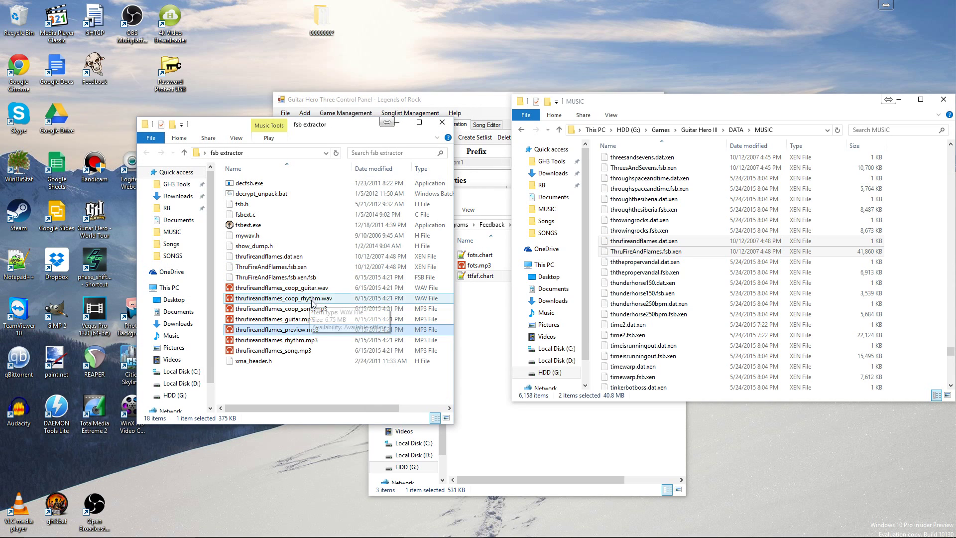
Copy thrufireandflames_guitar.mp3 from fsb extractor into the Feedback Songs folder and rename the copy ttfaf.mp3.
click(378, 319)
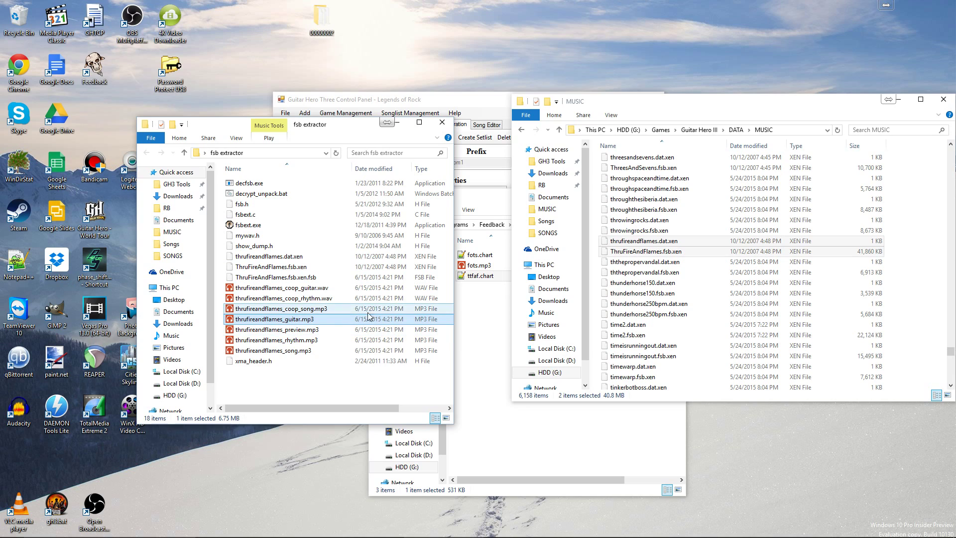
click(460, 307)
key(ctrl+v)
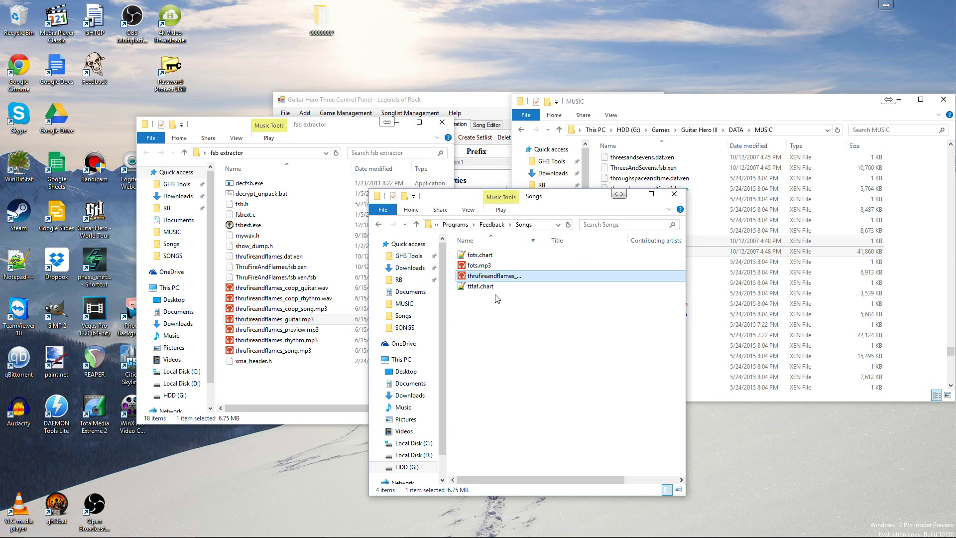
right_click(468, 275)
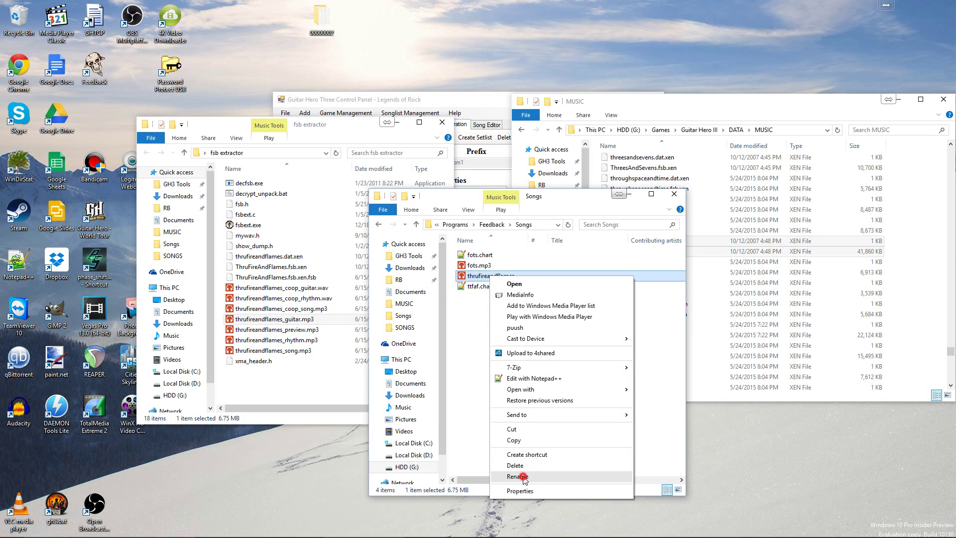
click(528, 470)
text(ttfaf.mp3)
key(Return)
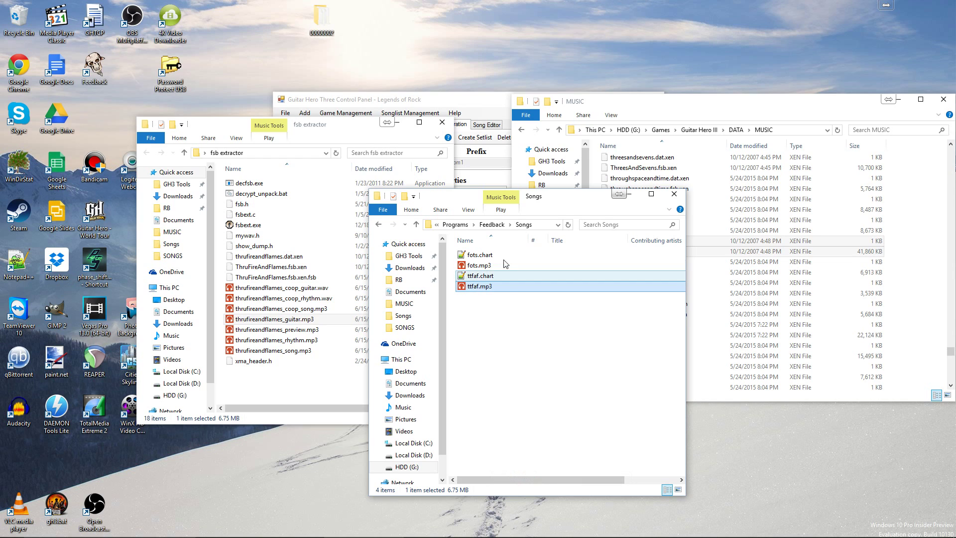
Launch FeedBack.exe from the Feedback folder and load ttfaf.chart from its songs list.
click(491, 225)
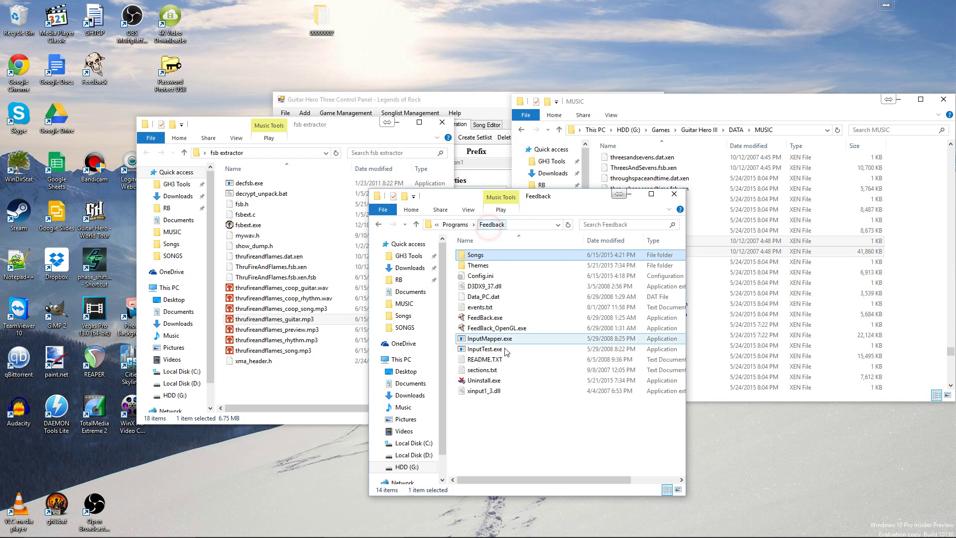
double_click(480, 315)
key(Escape)
key(Down)
key(Return)
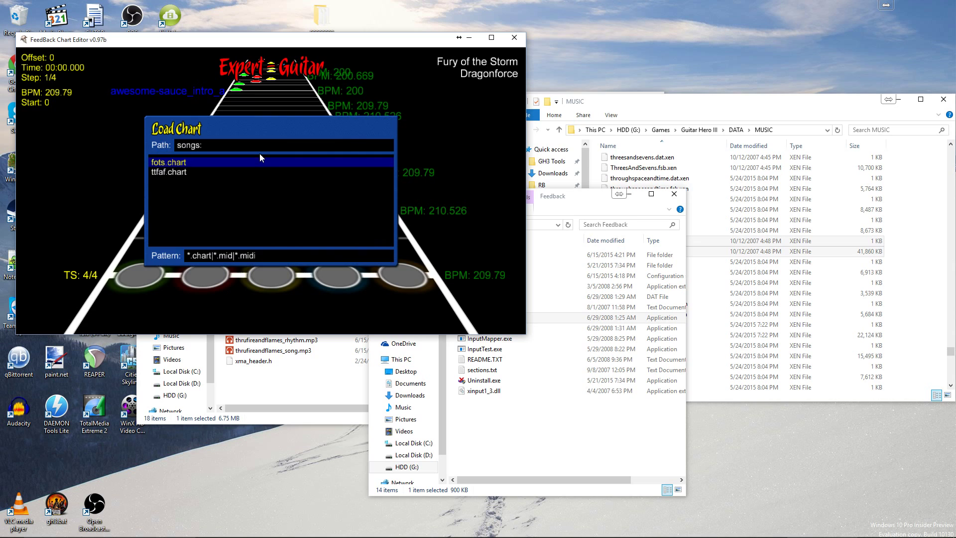
key(Down)
key(Return)
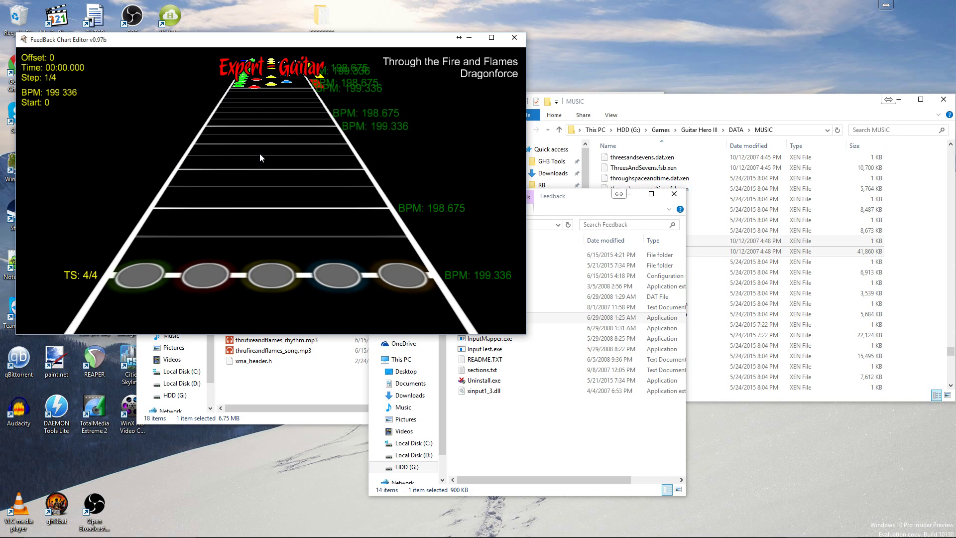
Check the opening notes of the Expert Guitar track, then switch to Expert Coop Bass and review its notes through the first two minutes.
scroll(259, 154, up, 1)
scroll(260, 158, up, 11)
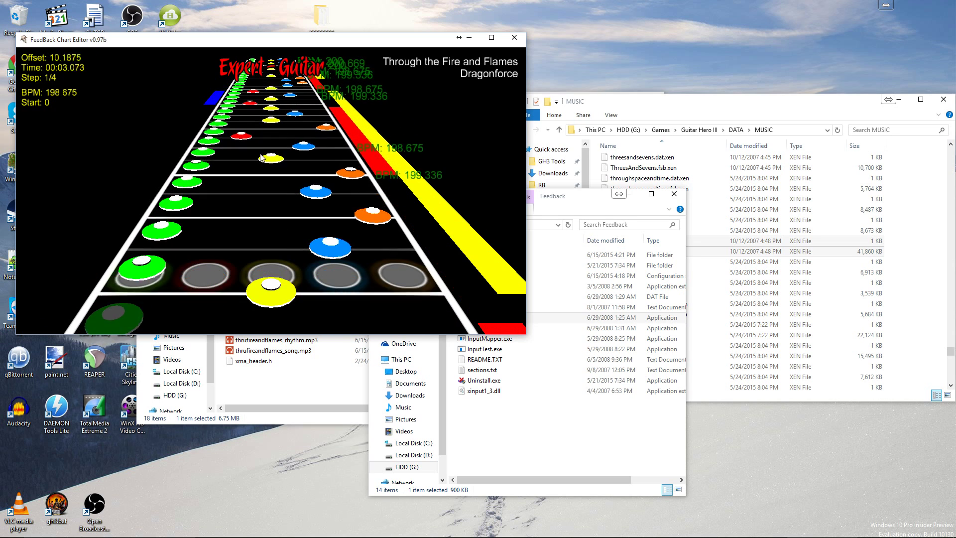
scroll(260, 154, up, 3)
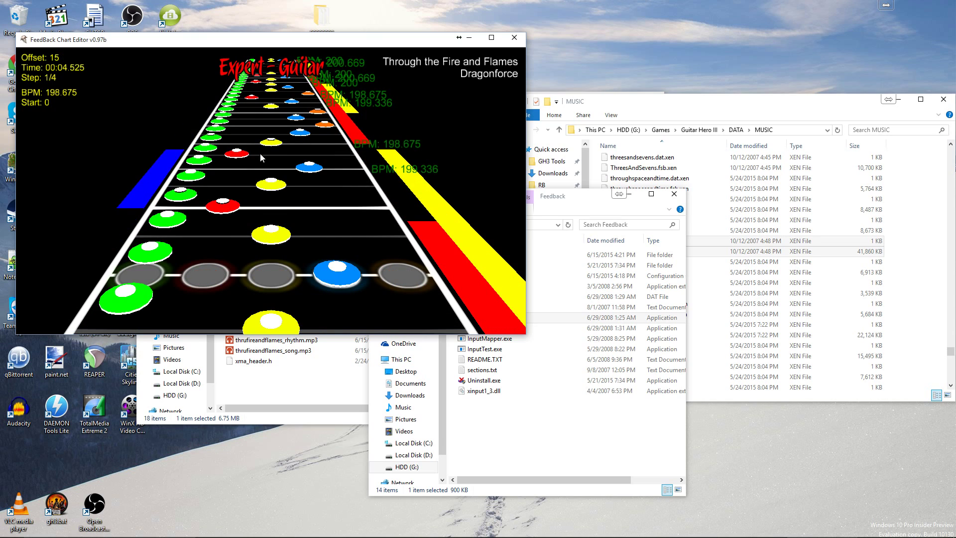
key(Page_Down)
key(Page_Down)
scroll(260, 154, down, 15)
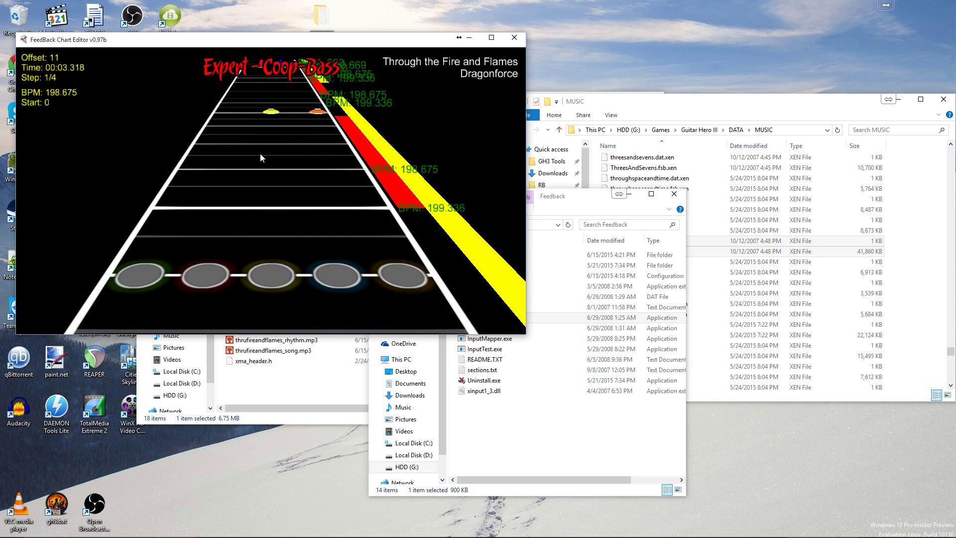
scroll(260, 154, up, 16)
scroll(260, 155, up, 20)
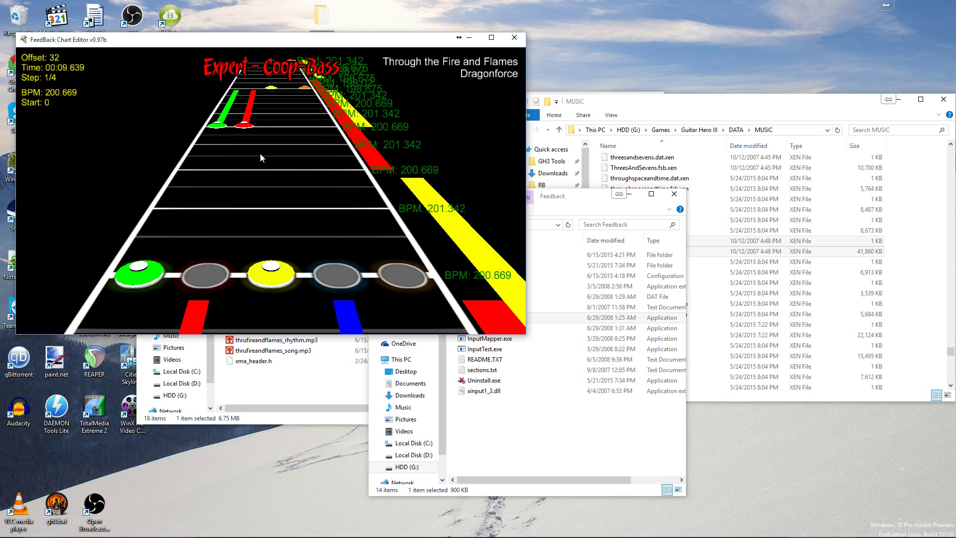
scroll(261, 157, up, 20)
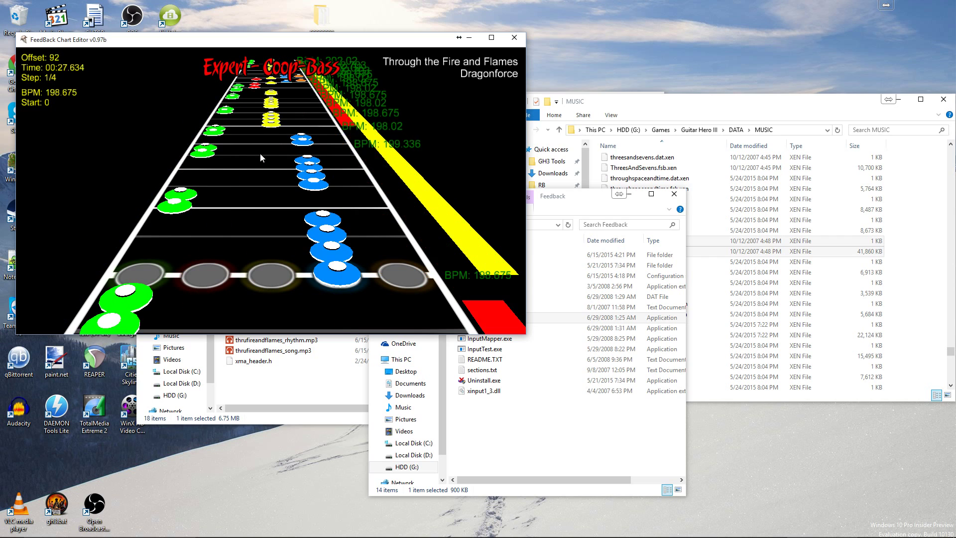
scroll(260, 156, up, 20)
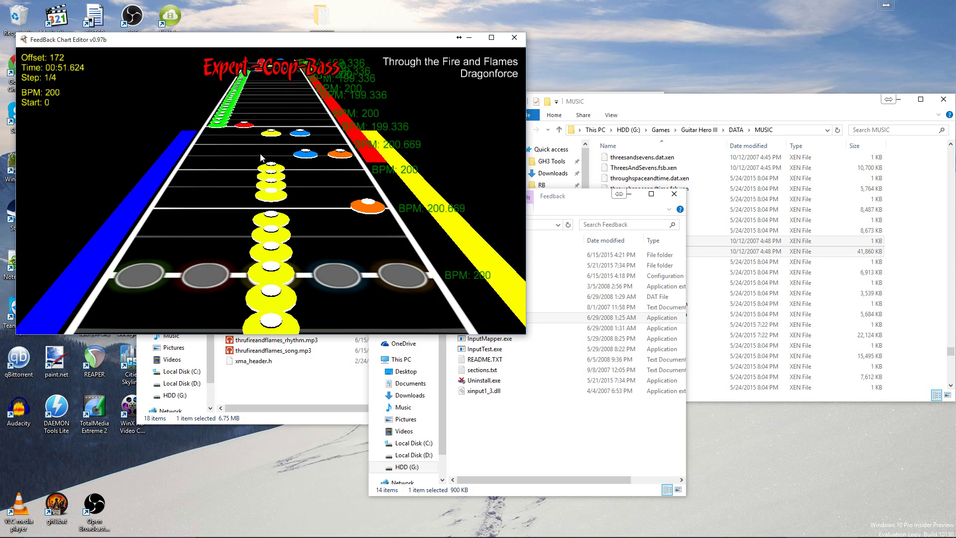
scroll(260, 157, up, 20)
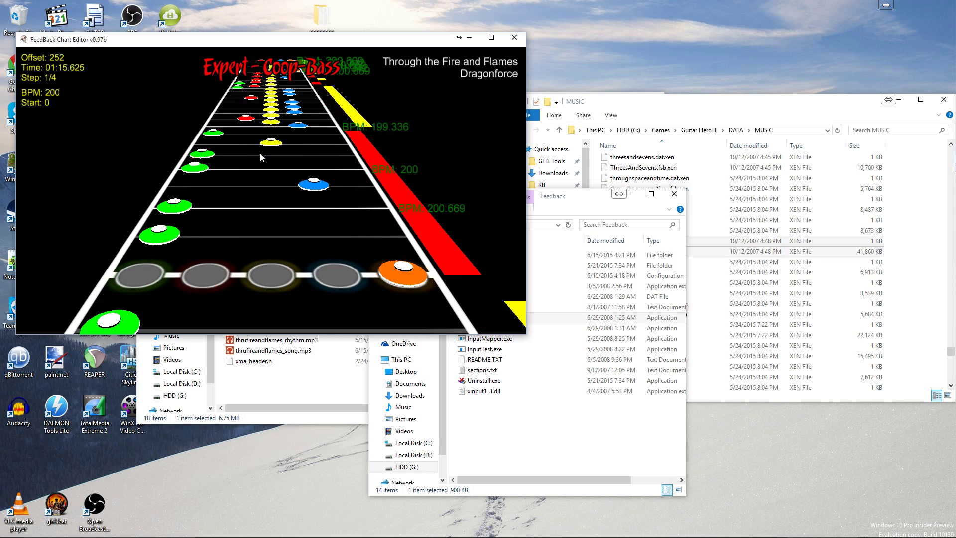
scroll(260, 157, up, 20)
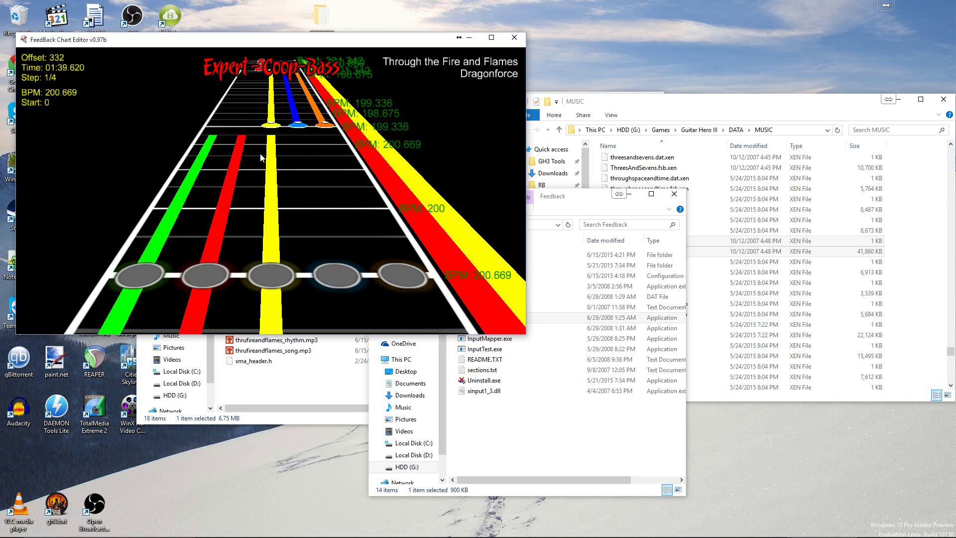
scroll(260, 157, up, 20)
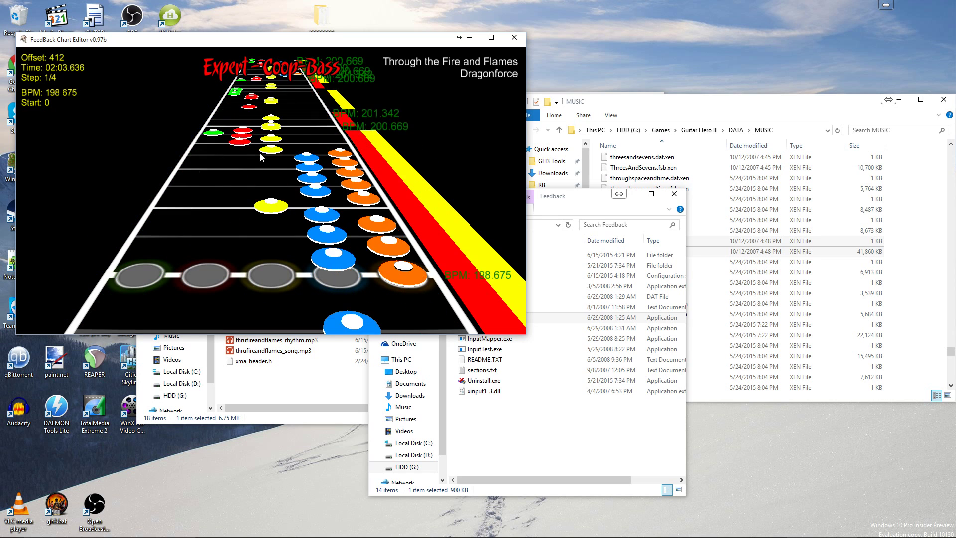
scroll(260, 154, down, 20)
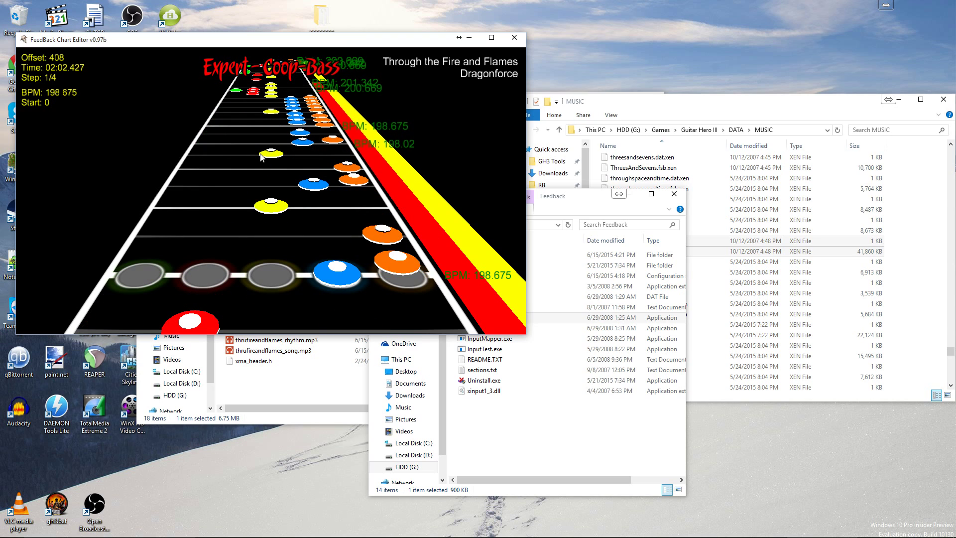
Switch to the Expert Coop Lead track and examine its notes from about offset 416 to 428.
scroll(260, 158, up, 8)
scroll(261, 157, down, 2)
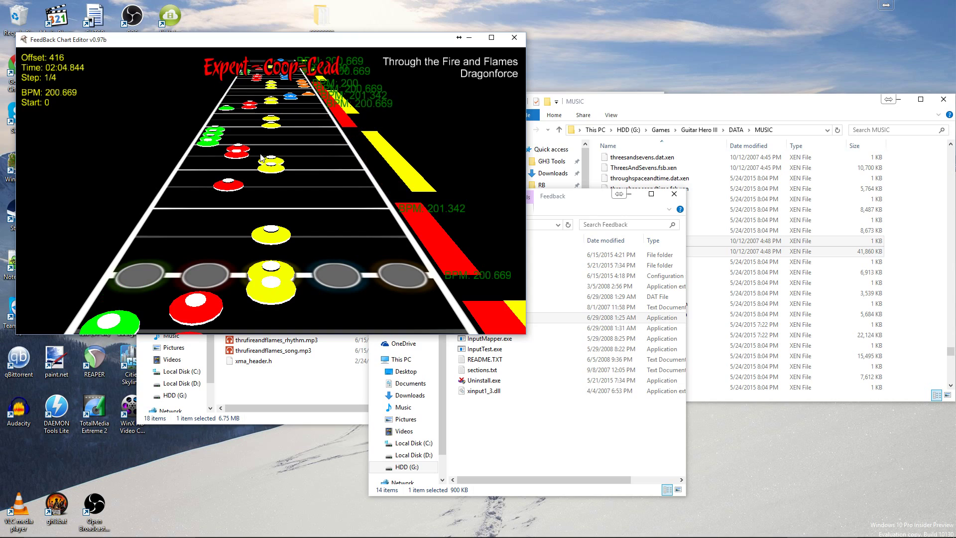
scroll(260, 157, up, 2)
scroll(261, 158, up, 4)
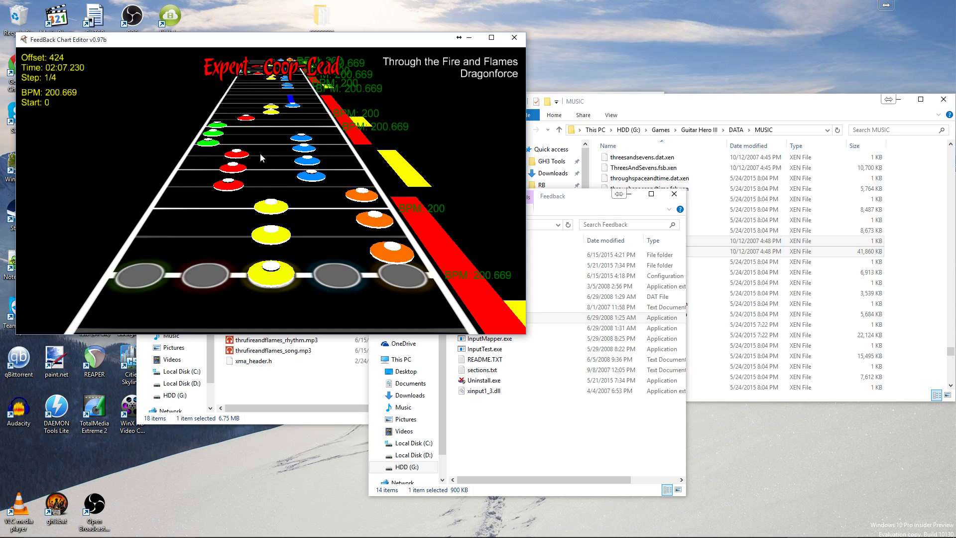
scroll(260, 153, up, 4)
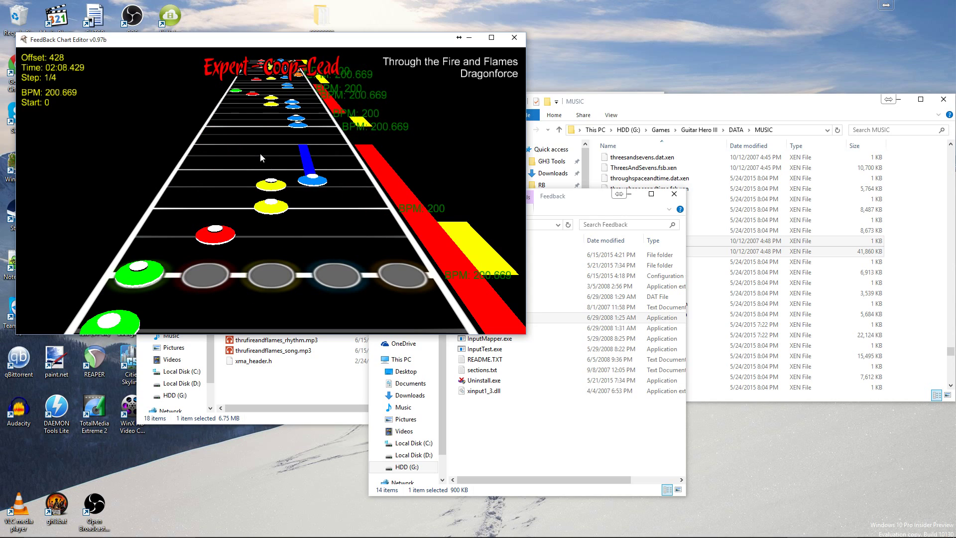
key(ctrl+Right)
key(ctrl+Left)
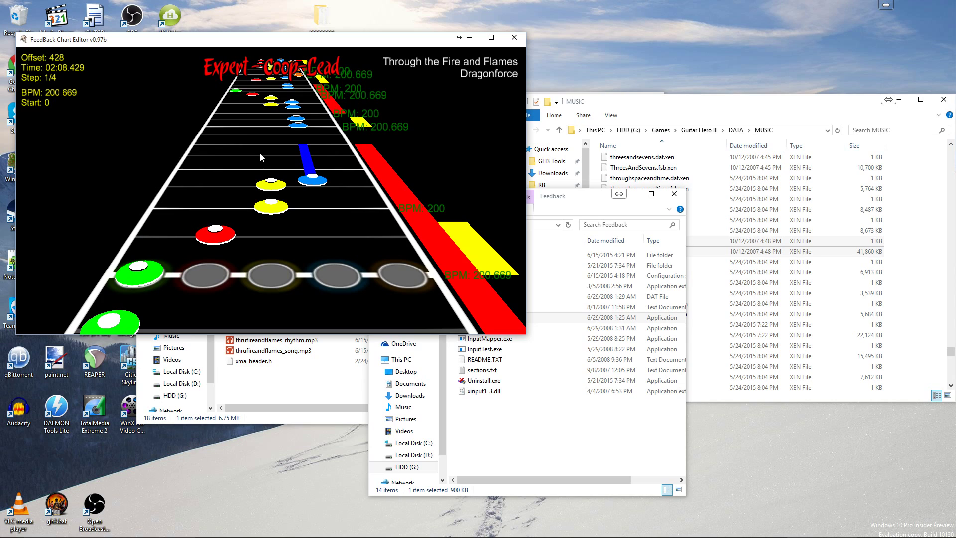